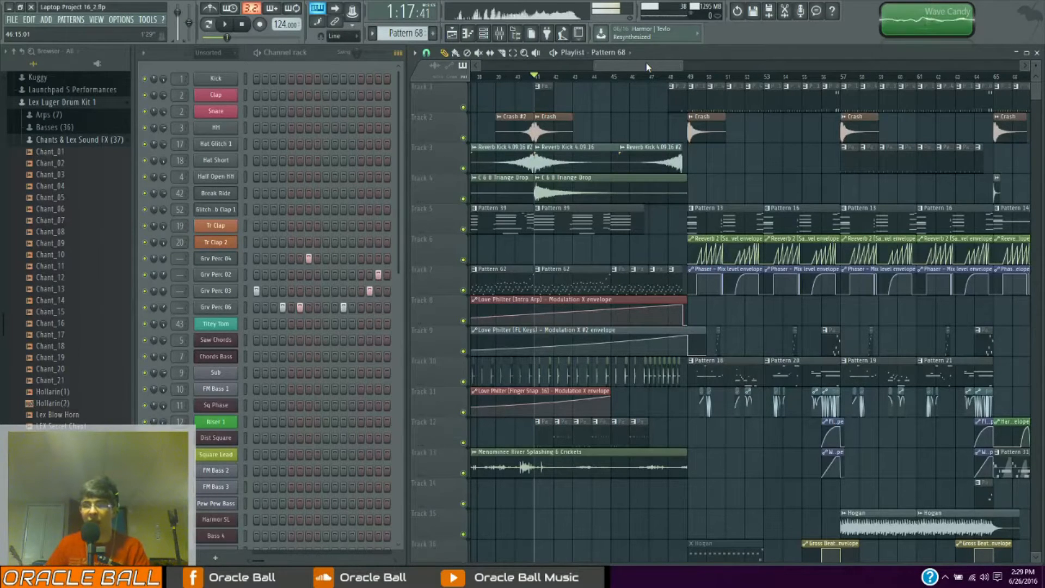
# Step: Set the playlist's playback position to bar 49, where the drop begins
pyautogui.scroll(5, 653, 81)
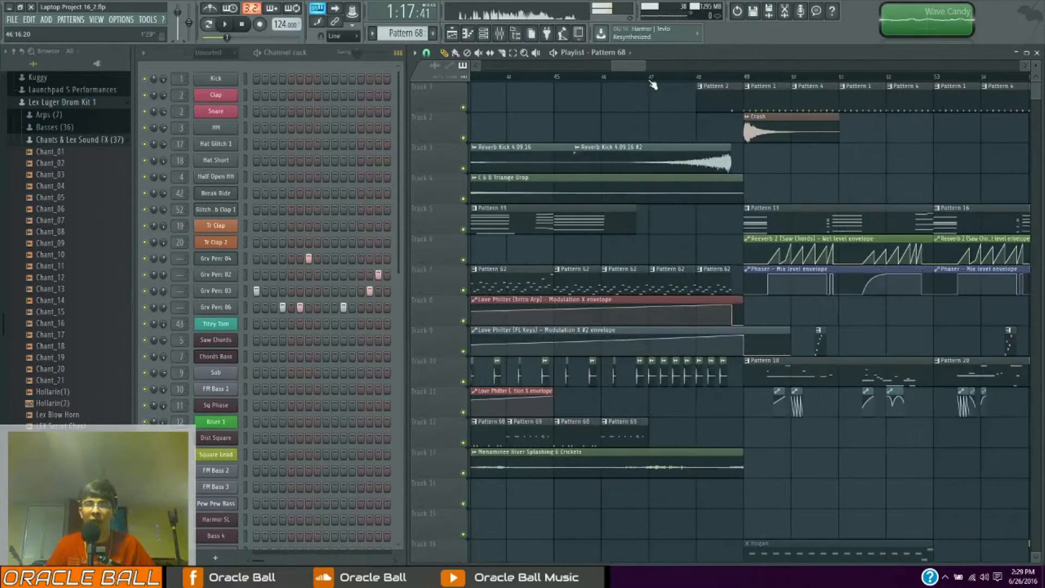
pyautogui.moveTo(632, 67)
pyautogui.mouseDown()
pyautogui.moveTo(611, 67)
pyautogui.moveTo(646, 77)
pyautogui.mouseUp()
pyautogui.scroll(-1, 646, 78)
pyautogui.click(588, 77)
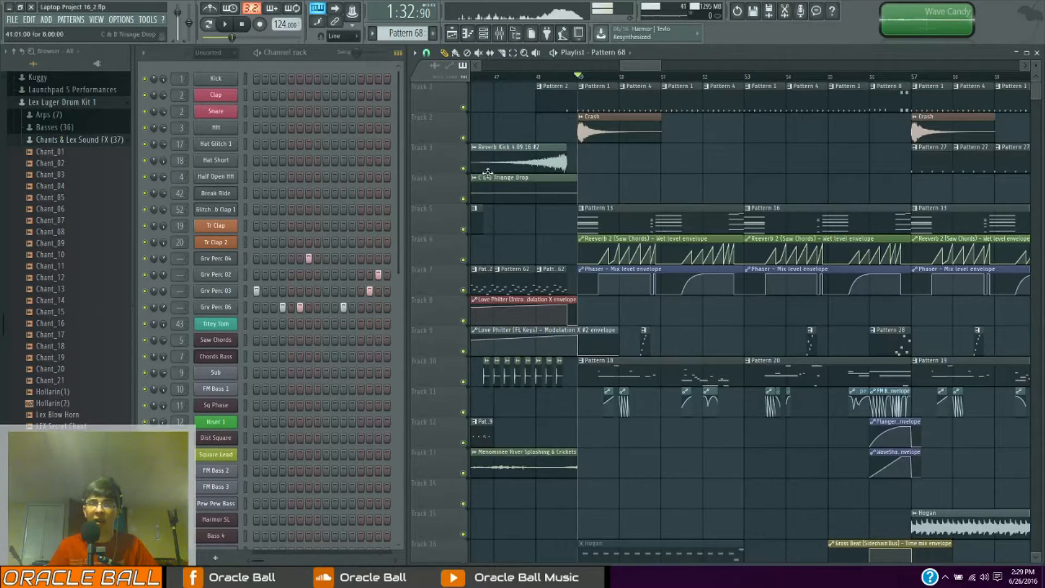
# Step: Open Gross Beat on the Sidechain Bus mixer track and select its Sidechain volume preset
pyautogui.click(499, 33)
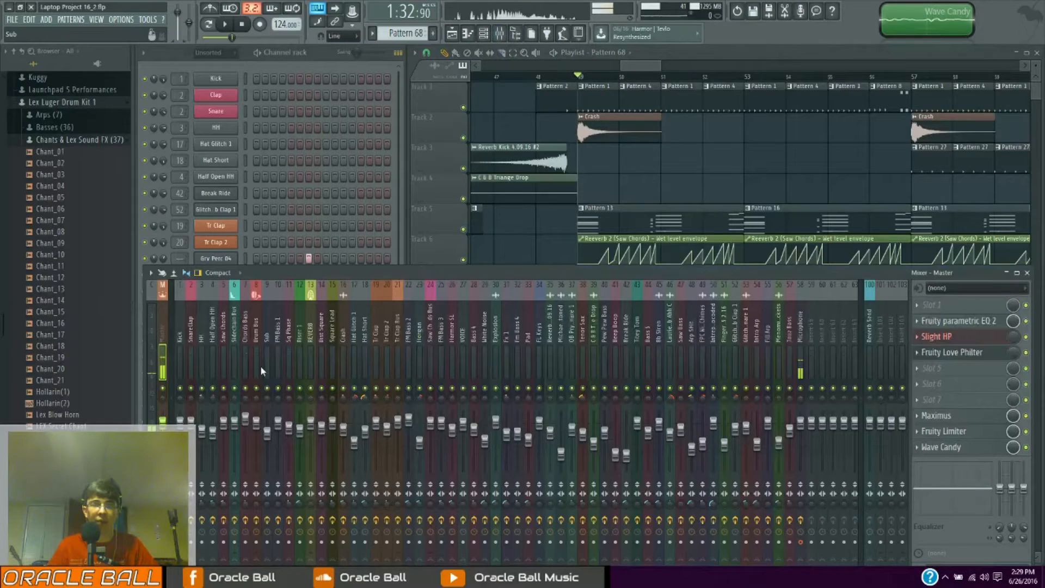
pyautogui.click(235, 334)
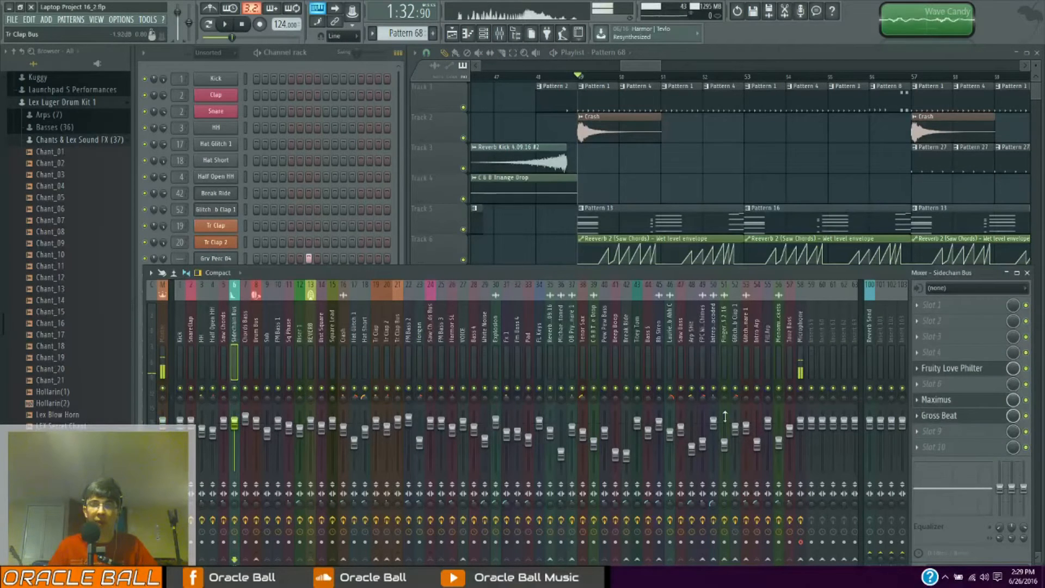
pyautogui.click(957, 417)
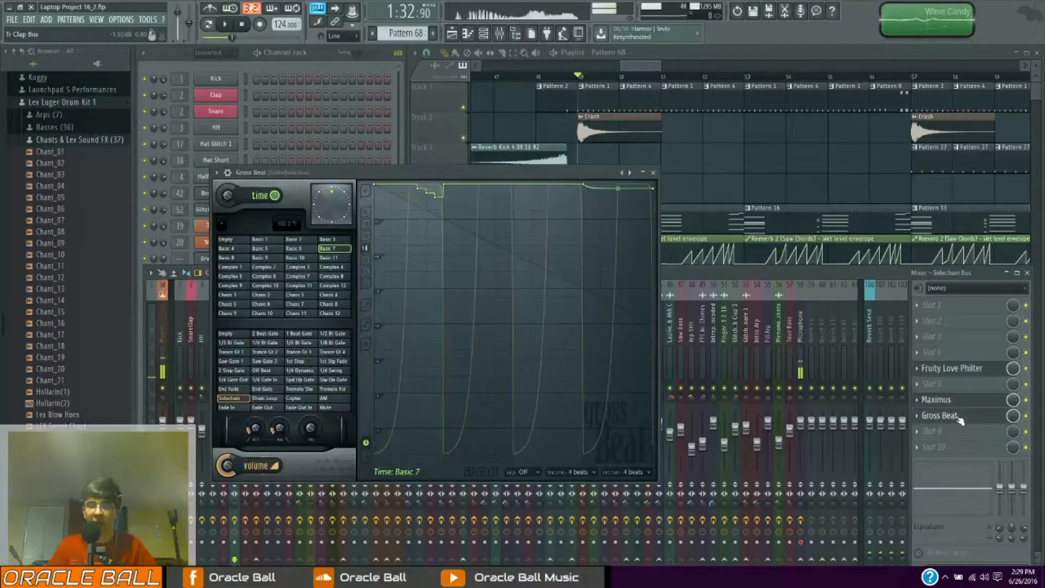
pyautogui.click(232, 398)
# Step: Select Pattern 1 in the playlist and reopen the Sidechain Bus's Gross Beat on its Sidechain volume envelope
pyautogui.click(589, 97)
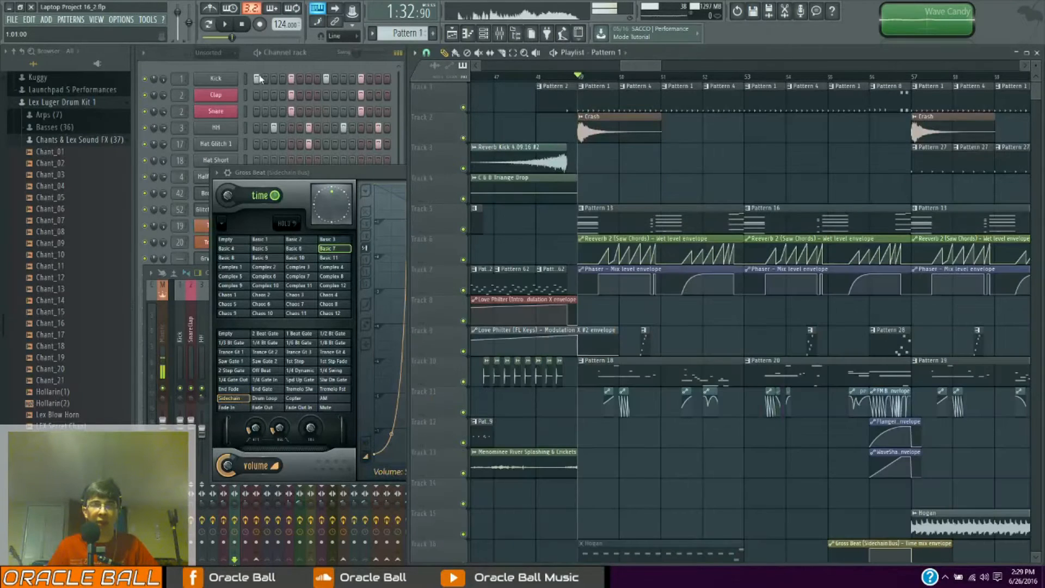
pyautogui.moveTo(360, 171); pyautogui.dragTo(458, 192)
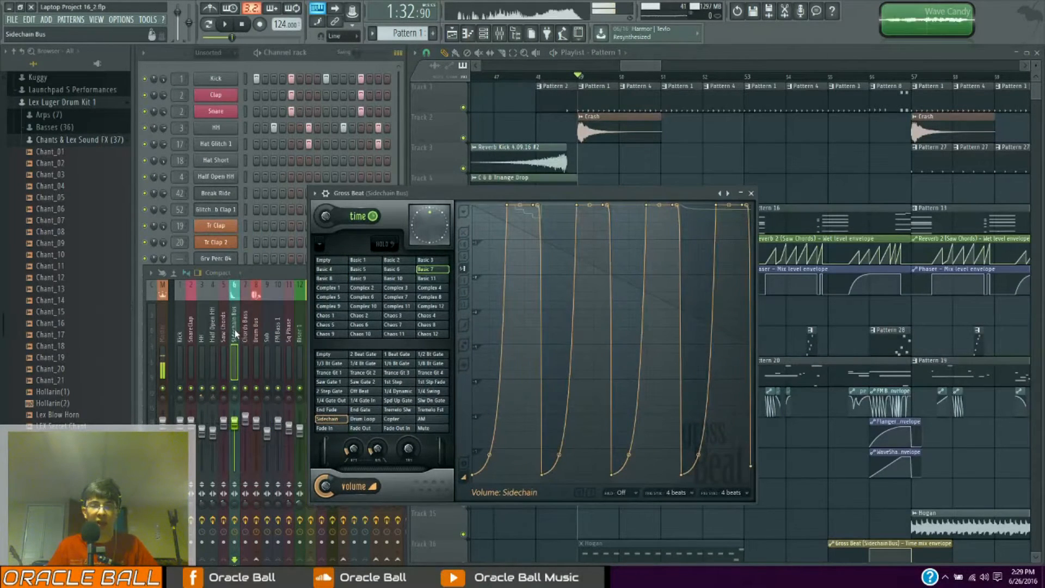
pyautogui.click(234, 329)
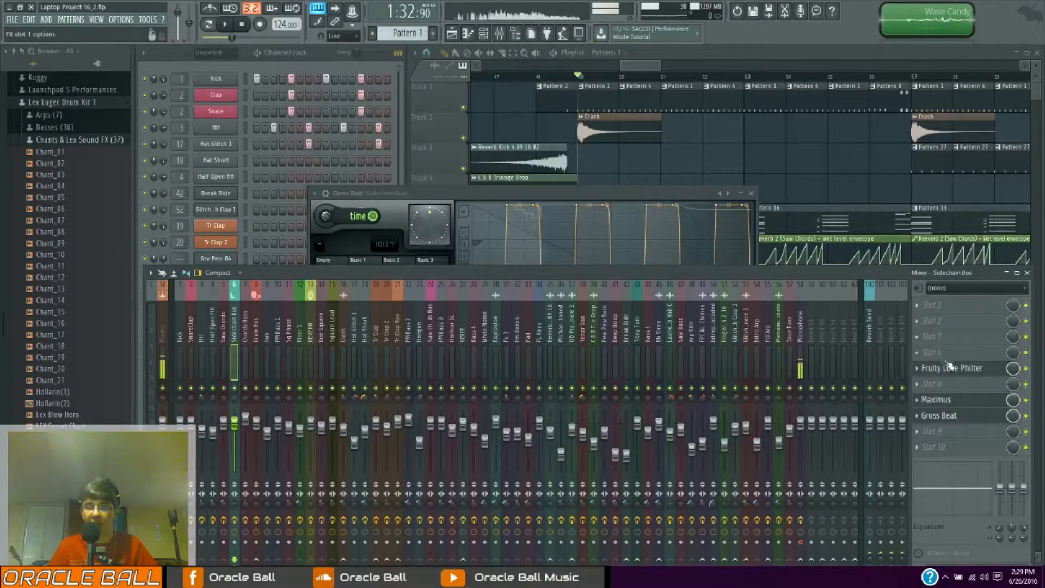
pyautogui.click(948, 421)
pyautogui.click(948, 420)
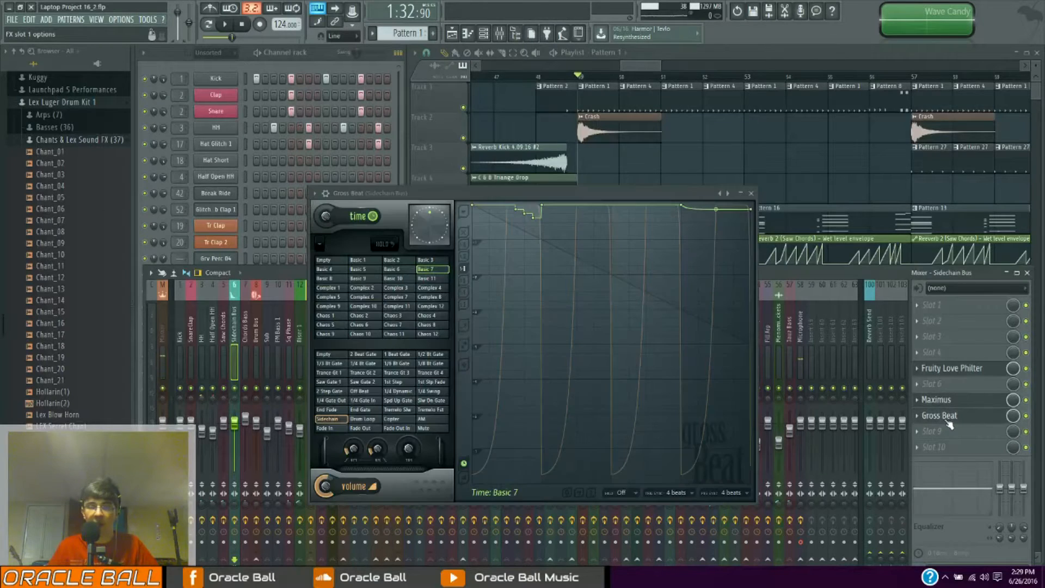
pyautogui.click(336, 420)
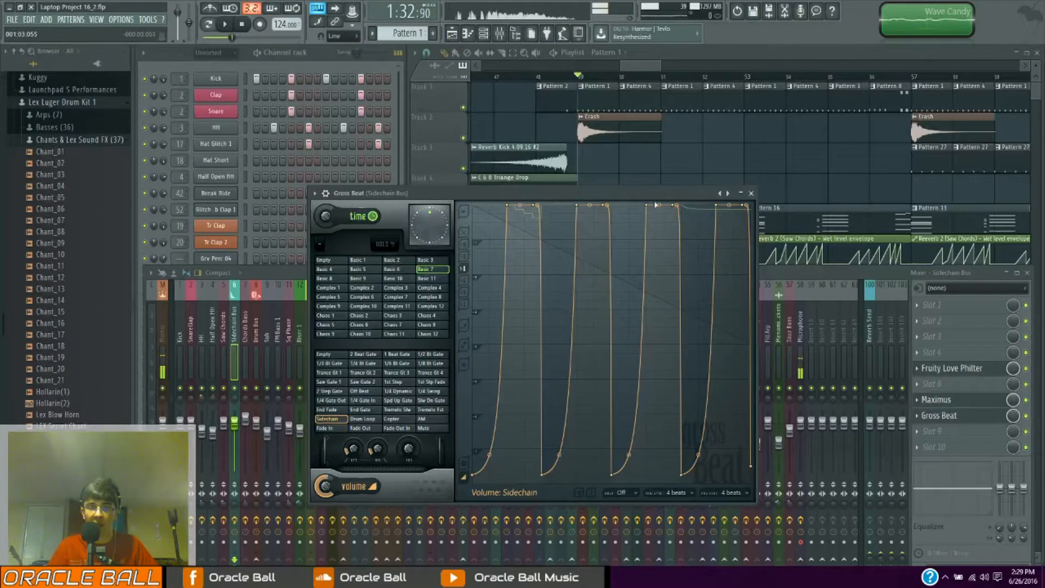
# Step: Play the drop from bar 49 with the Gross Beat sidechain active, and stop playback
pyautogui.click(639, 66)
pyautogui.moveTo(638, 66)
pyautogui.mouseDown()
pyautogui.moveTo(650, 68)
pyautogui.moveTo(634, 70)
pyautogui.mouseUp()
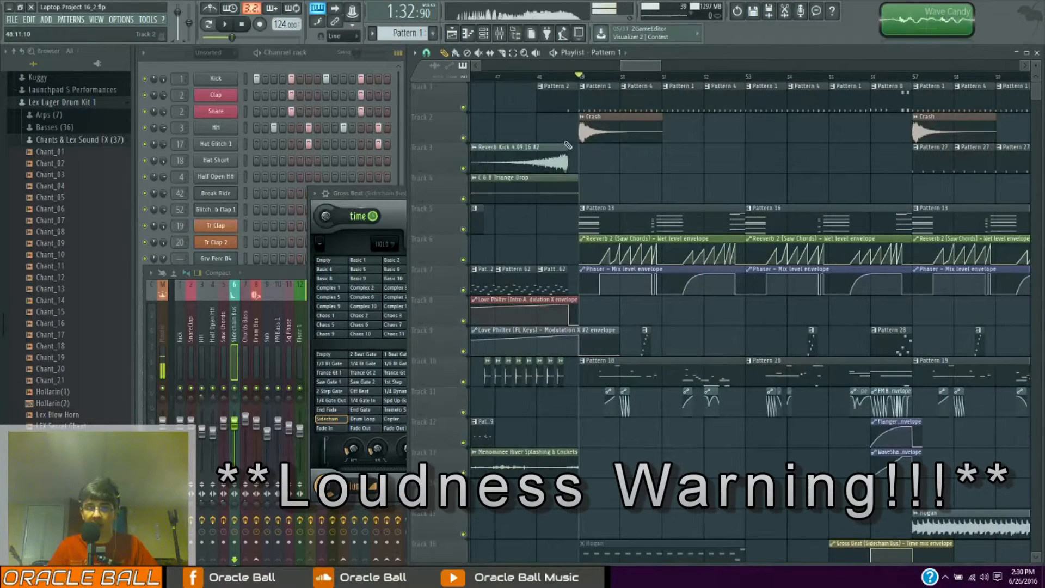
pyautogui.press('space')
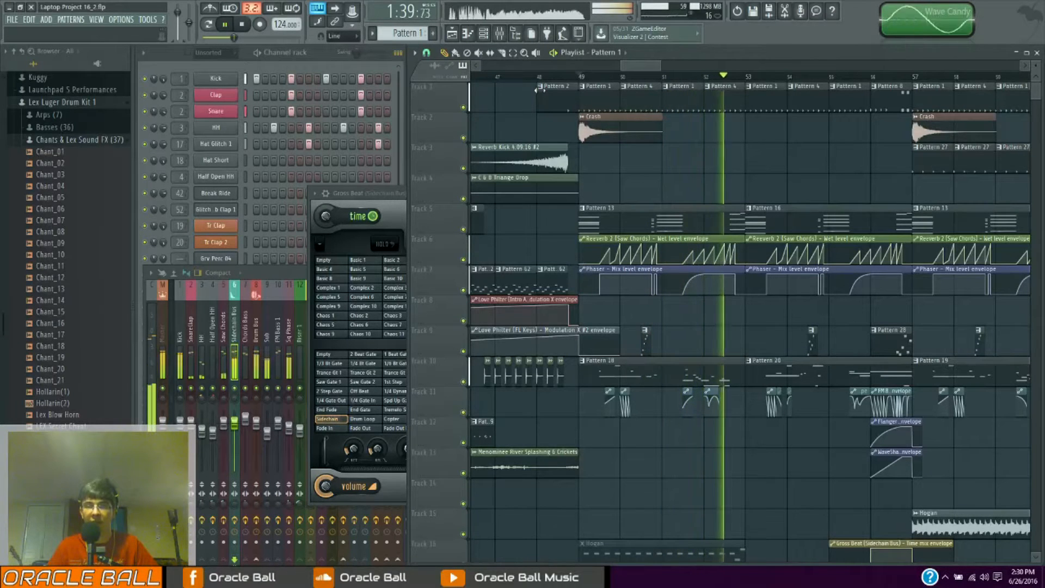
pyautogui.press('space')
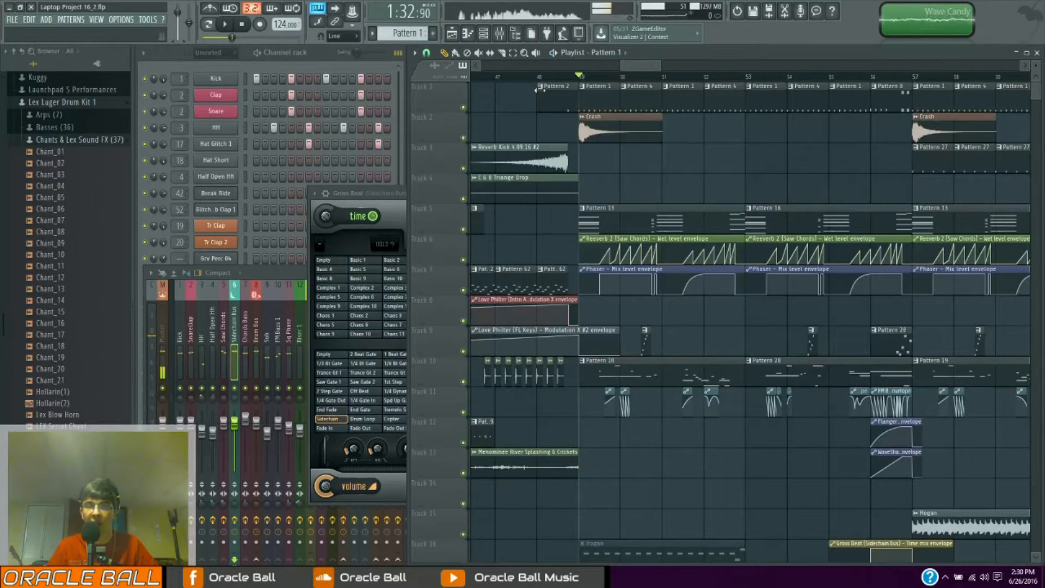
# Step: Turn off Gross Beat on the Sidechain Bus and listen to the drop from bar 49 without it
pyautogui.click(273, 278)
pyautogui.click(1027, 416)
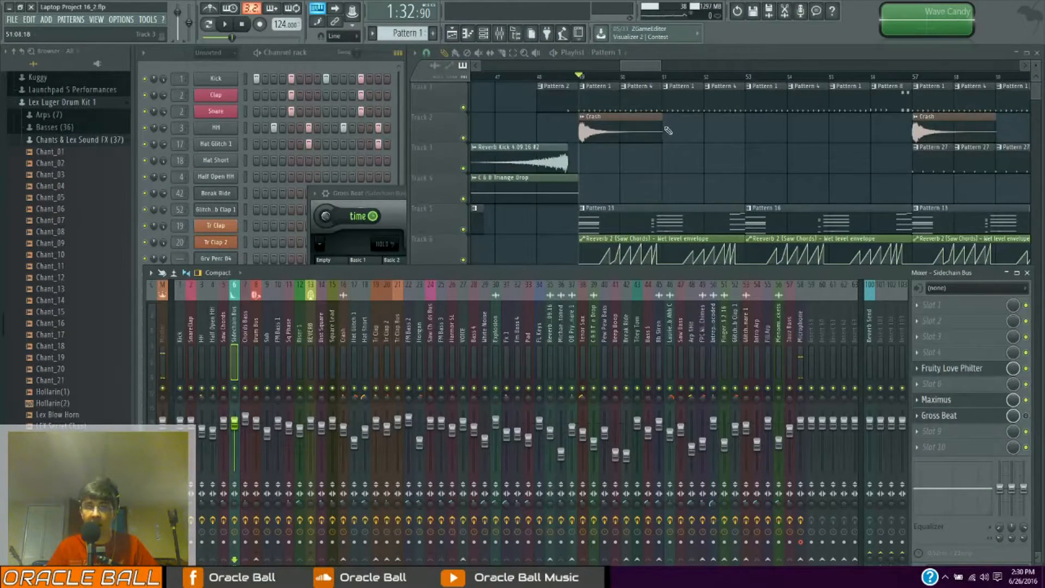
pyautogui.click(642, 69)
pyautogui.press('space')
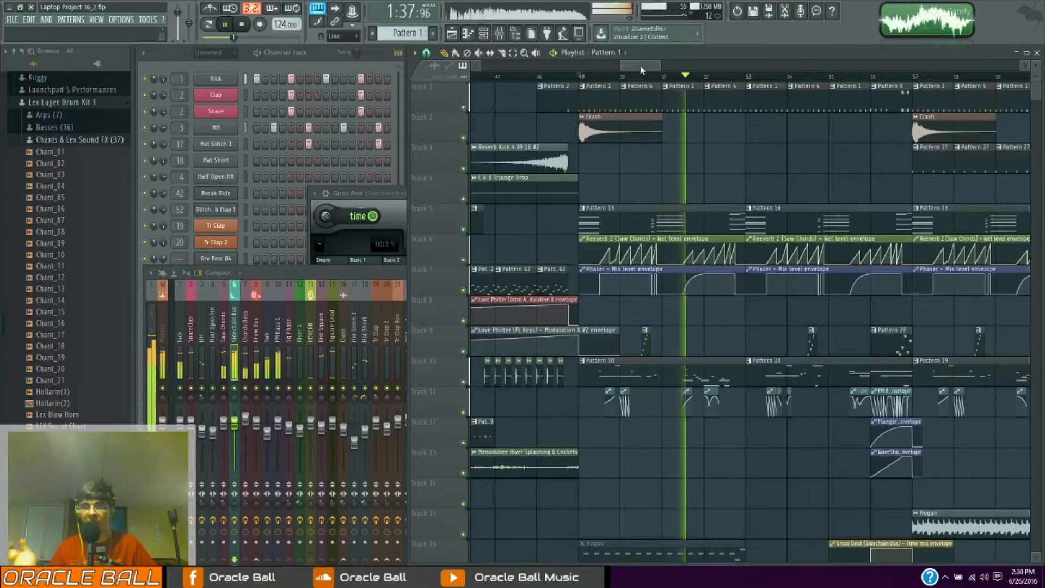
pyautogui.press('space')
# Step: Open Fruity parametric EQ 2 on the Master track and examine its low and high cuts
pyautogui.click(356, 342)
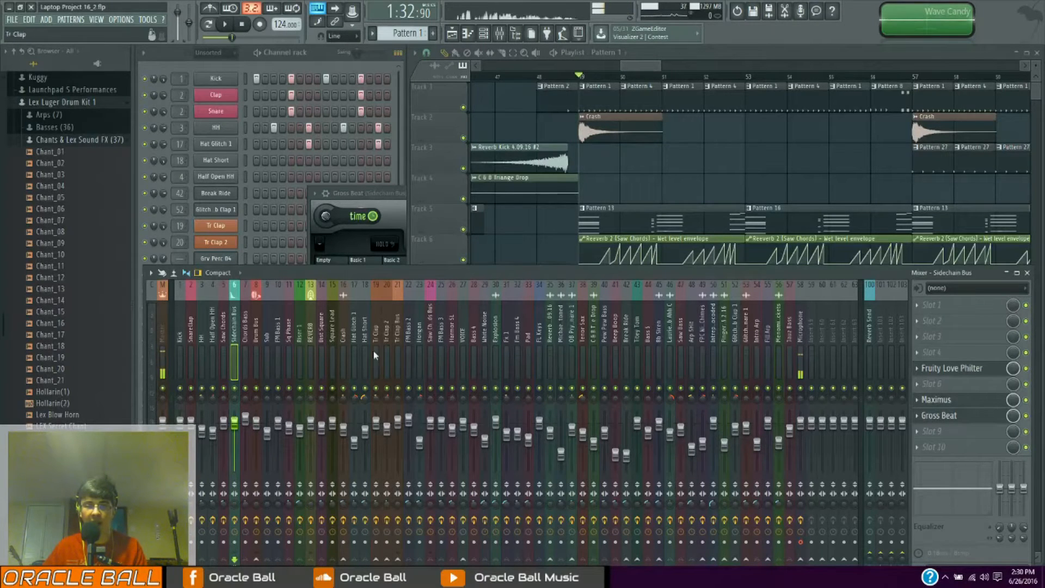
pyautogui.click(164, 326)
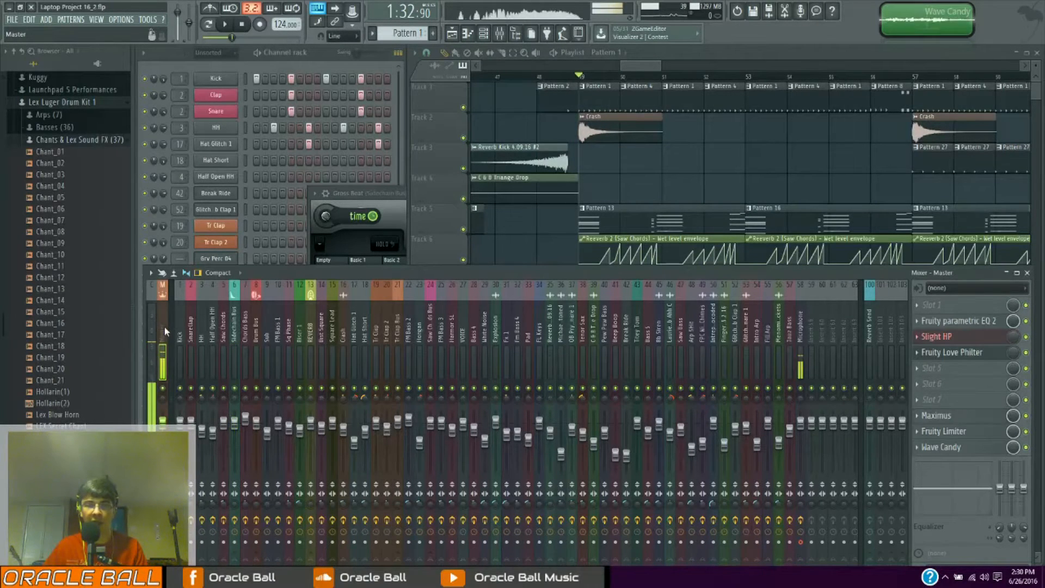
pyautogui.click(958, 322)
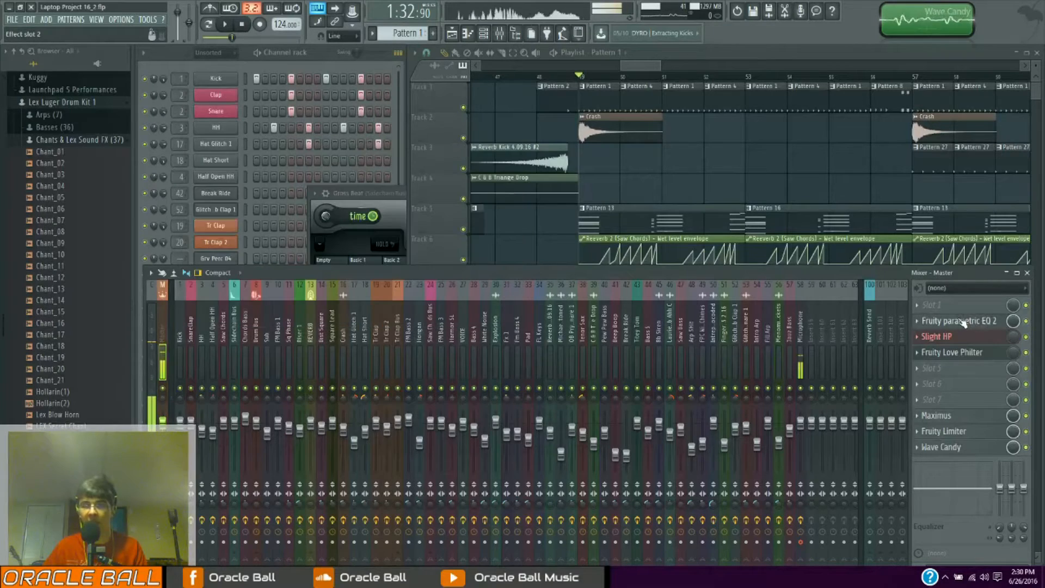
pyautogui.moveTo(283, 154); pyautogui.dragTo(333, 156)
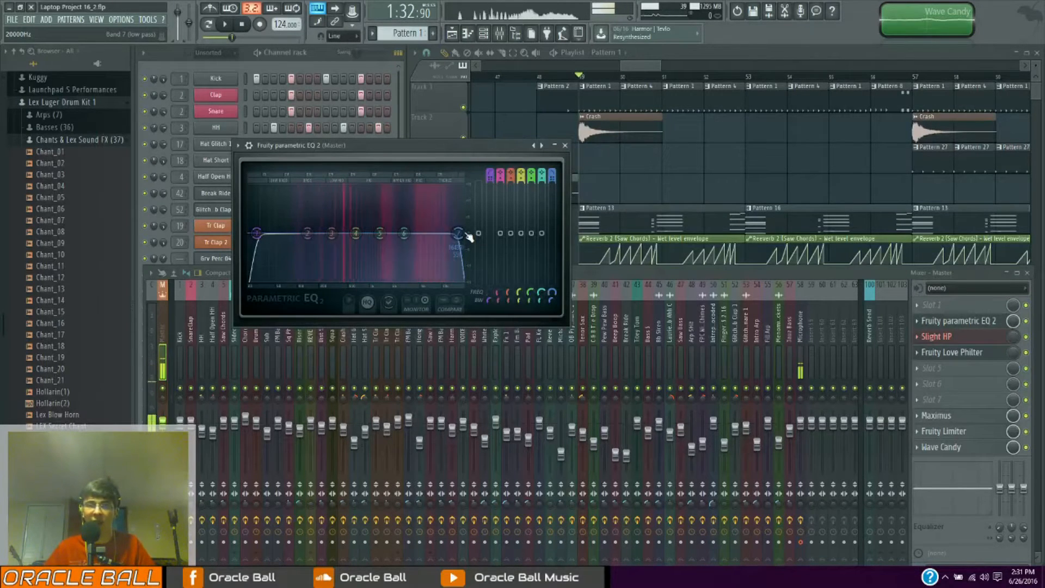
# Step: Select Pattern 18 in the playlist and open the FM Bass 1 channel's Sytrus instrument
pyautogui.click(616, 279)
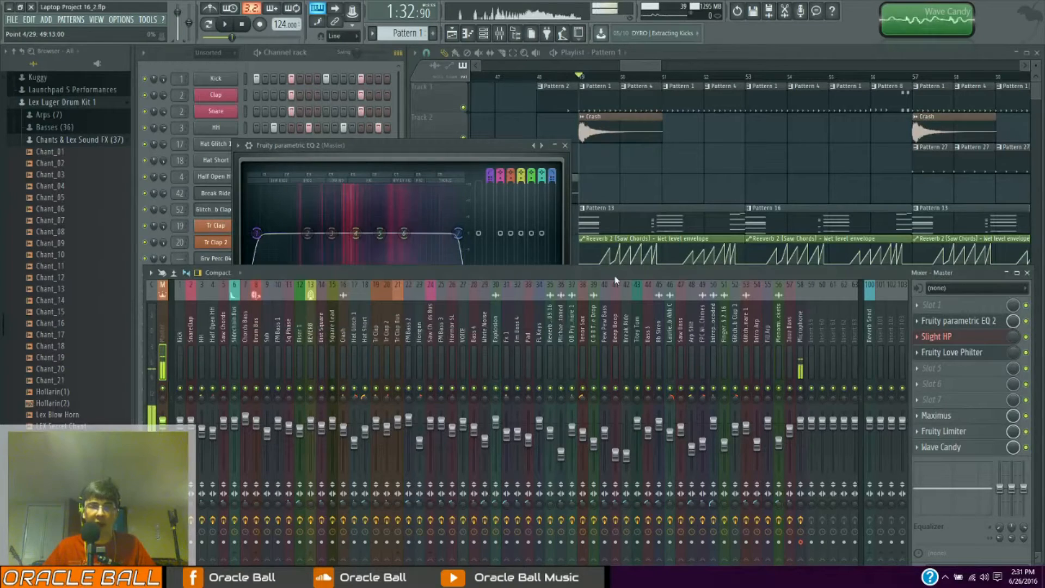
pyautogui.click(641, 51)
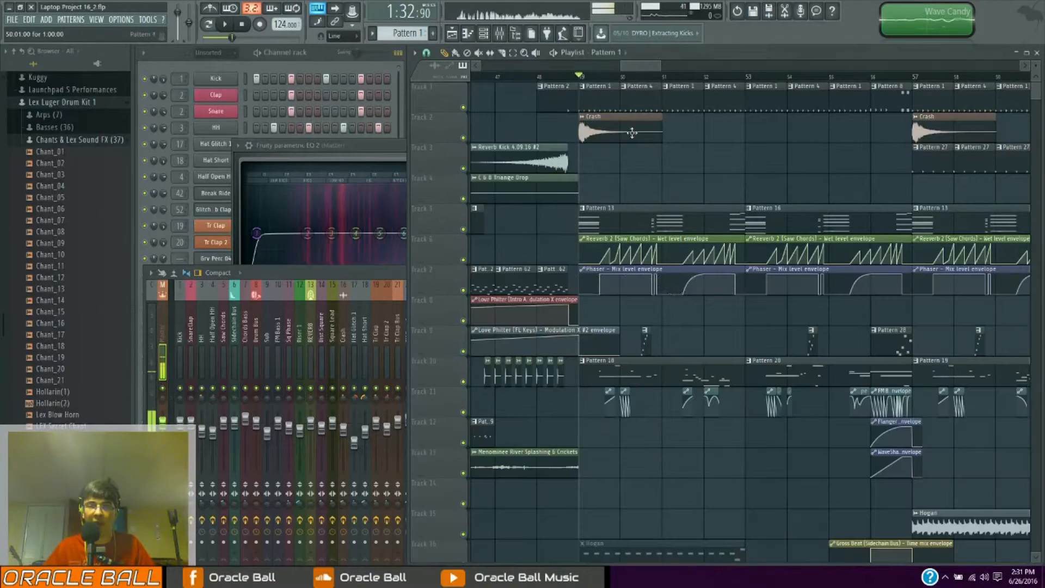
pyautogui.scroll(-1, 648, 298)
pyautogui.click(642, 338)
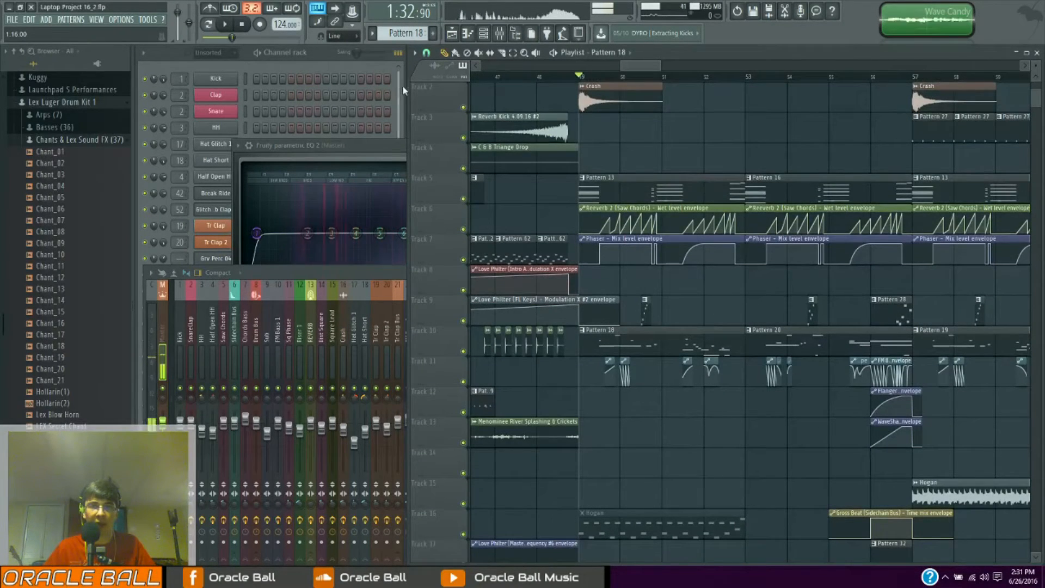
pyautogui.click(401, 87)
pyautogui.click(224, 389)
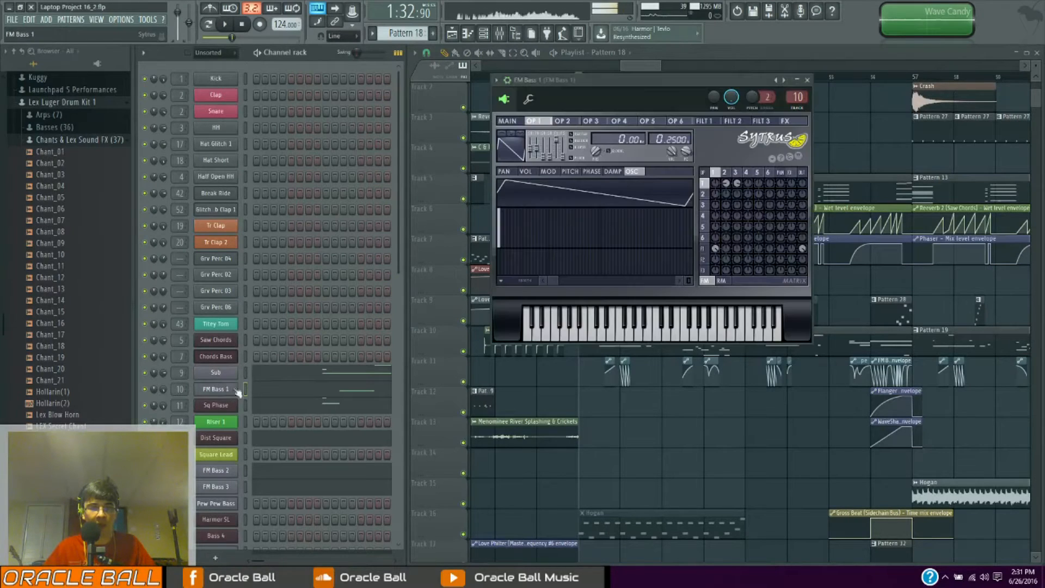
# Step: Inspect the low cuts in Fruity parametric EQ 2 on the FM Bass 1 and Sq Phase mixer tracks
pyautogui.press('F9')
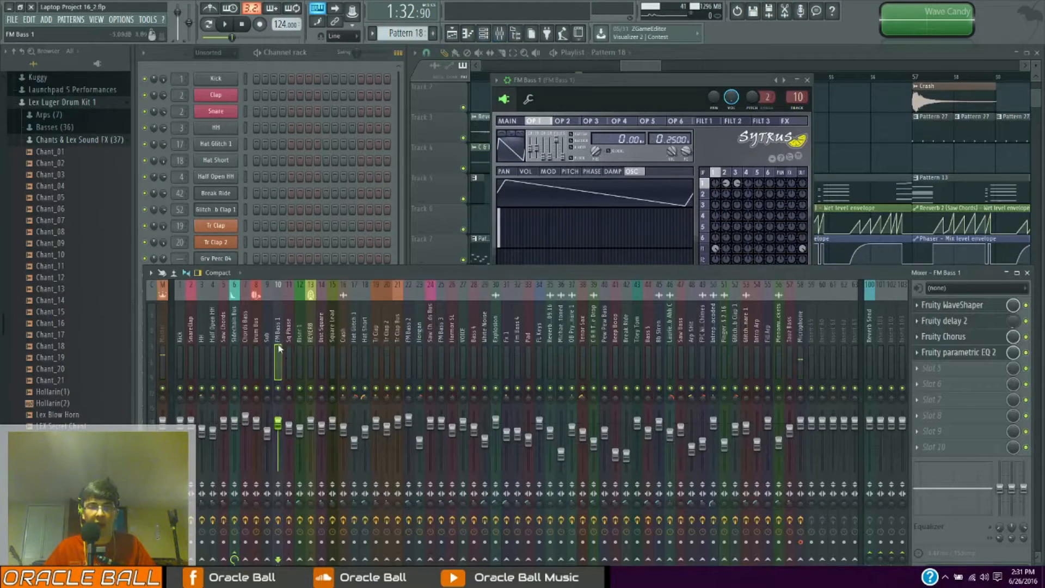
pyautogui.click(959, 353)
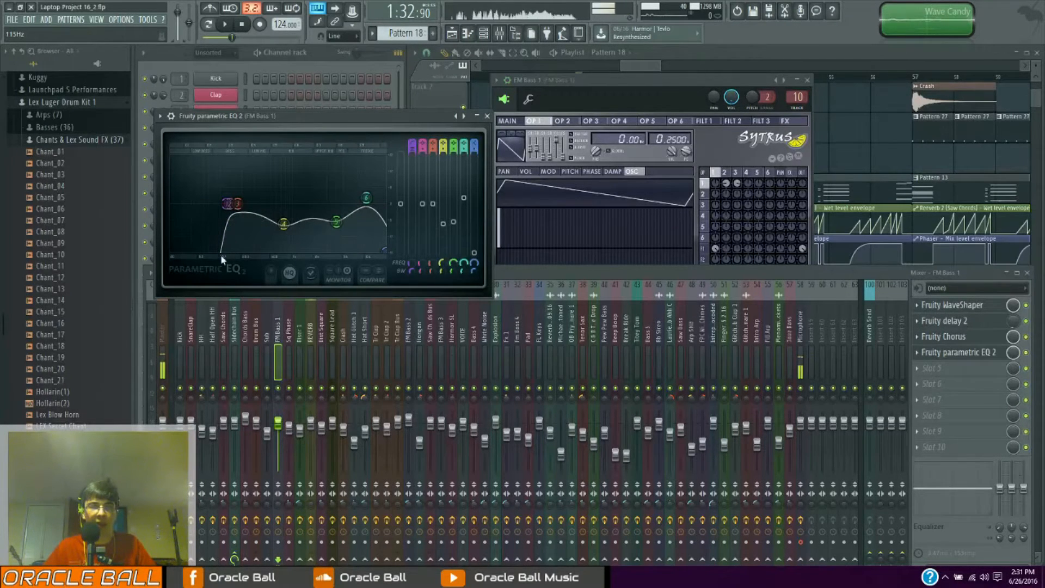
pyautogui.click(290, 345)
pyautogui.click(972, 353)
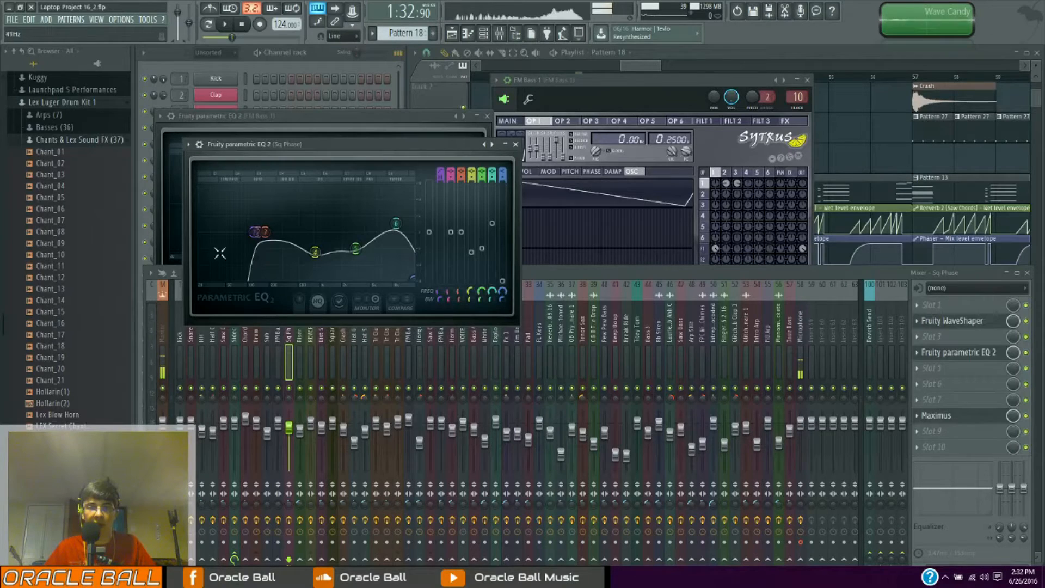
# Step: Mute the Sub mixer track and play the drop from bar 49 to hear it without the sub
pyautogui.click(619, 268)
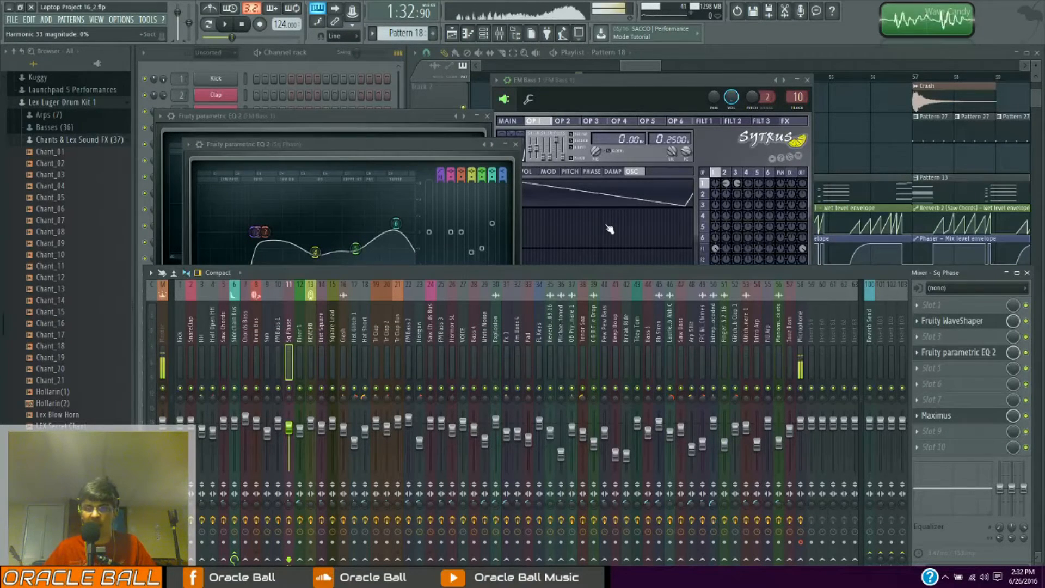
pyautogui.click(268, 390)
pyautogui.click(625, 63)
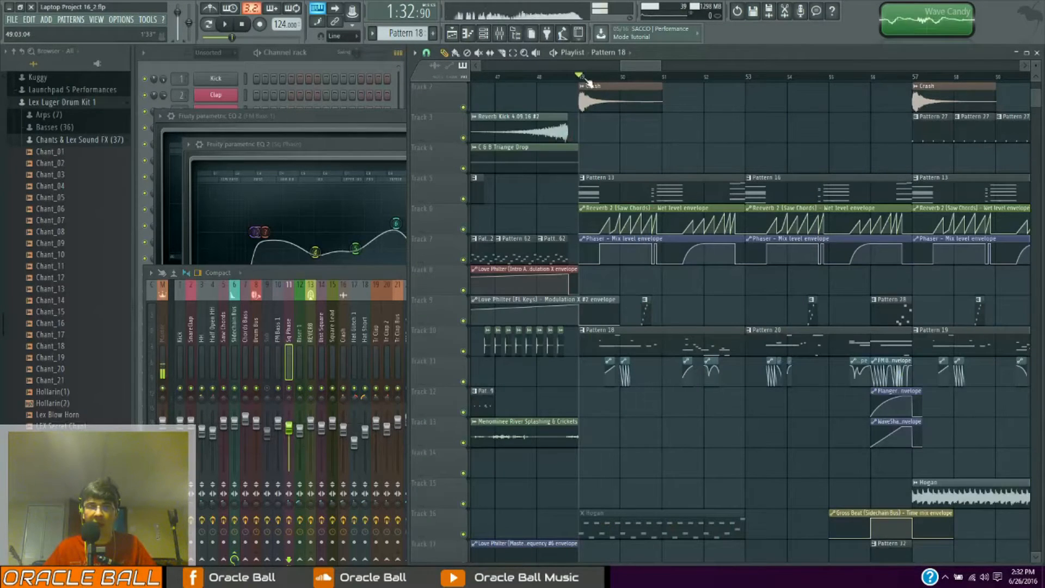
pyautogui.press('space')
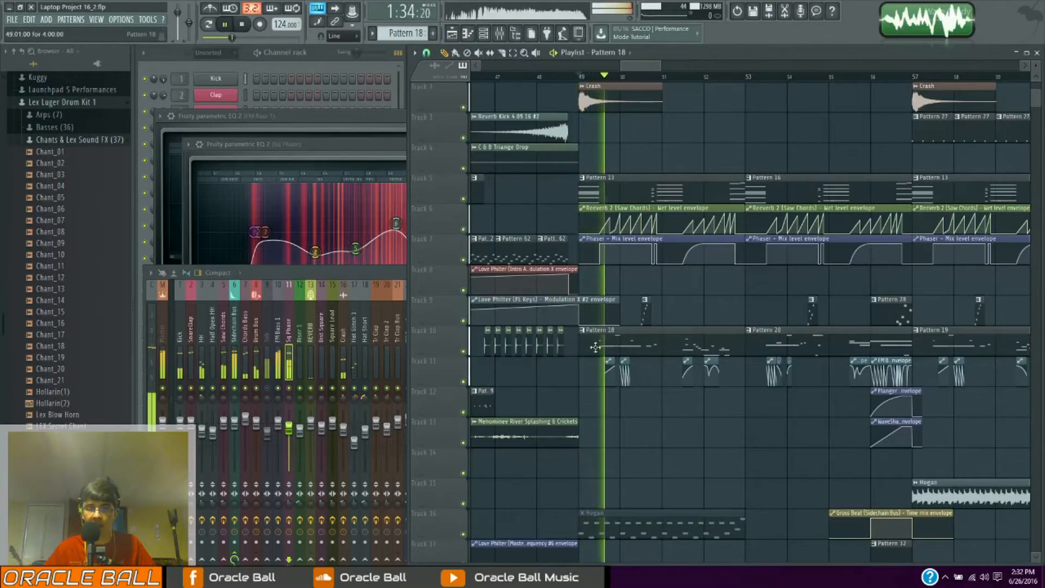
pyautogui.press('space')
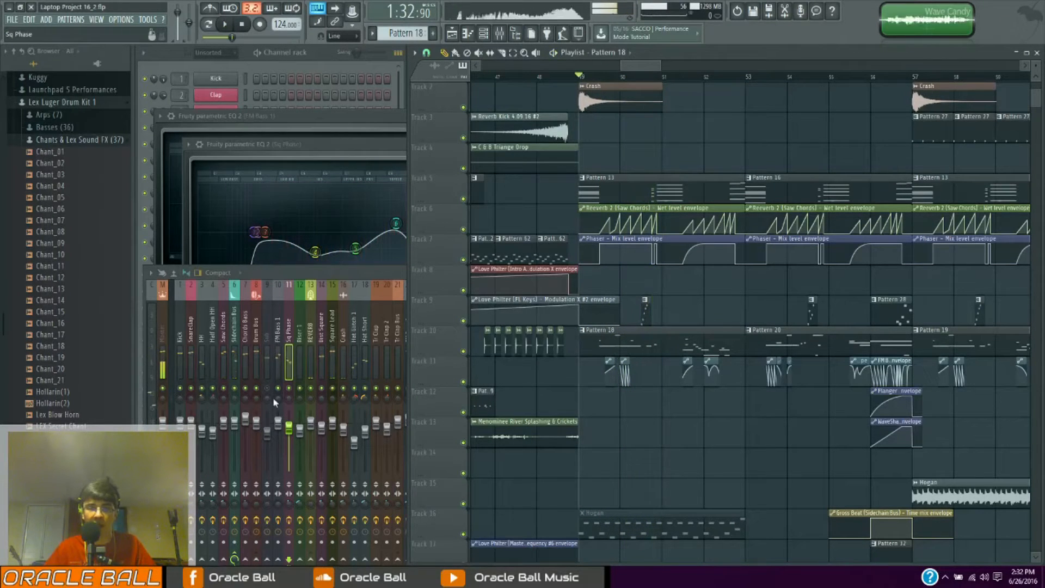
# Step: Unmute the Sub mixer track and replay the drop from bar 49 for comparison
pyautogui.click(271, 394)
pyautogui.press('space')
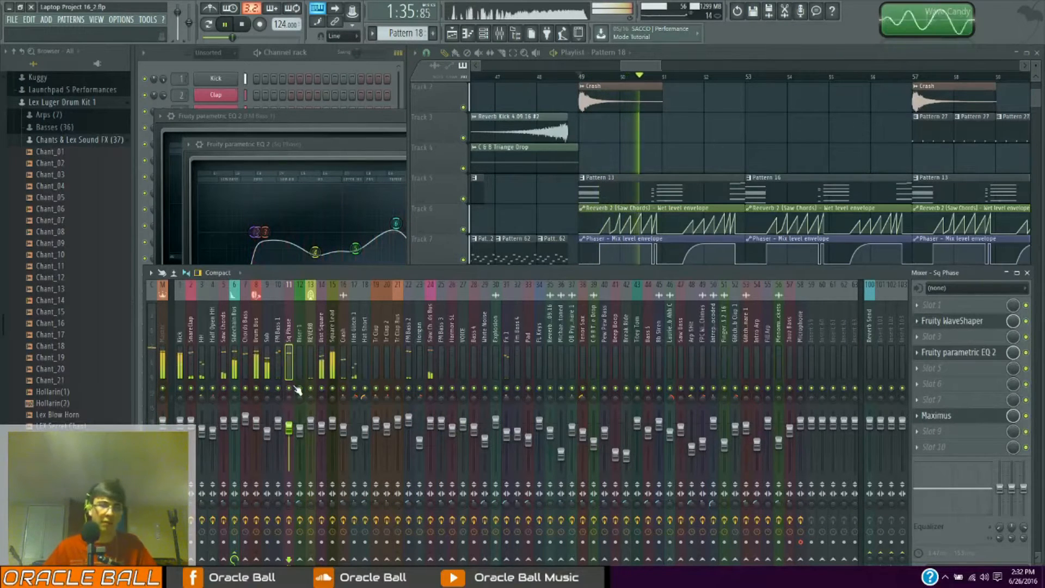
pyautogui.press('space')
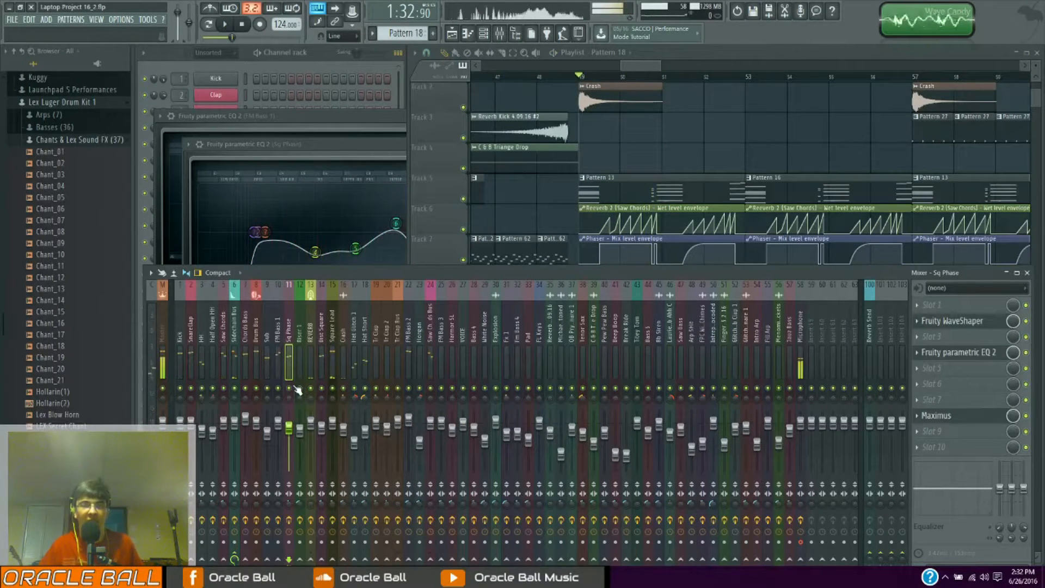
# Step: View the Sub track's effect chain, and open the first Fruity parametric EQ 2 on the Saw Bass track
pyautogui.click(268, 343)
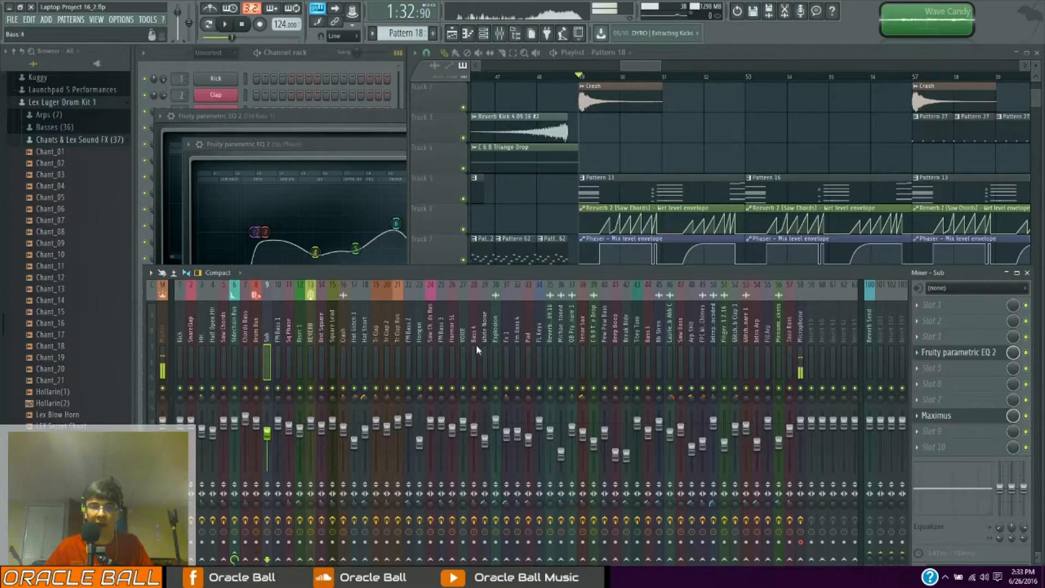
pyautogui.click(685, 337)
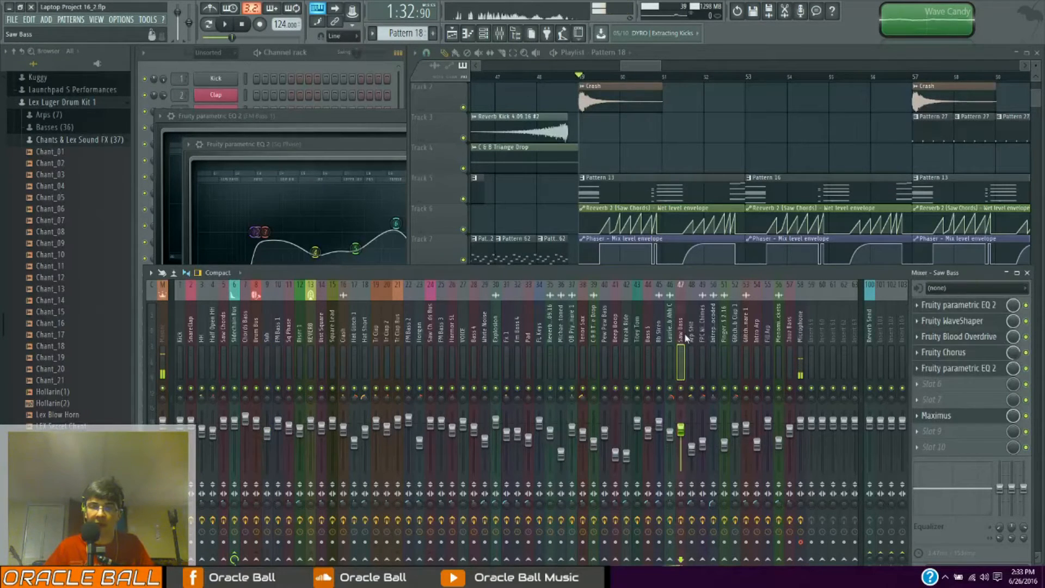
pyautogui.click(964, 306)
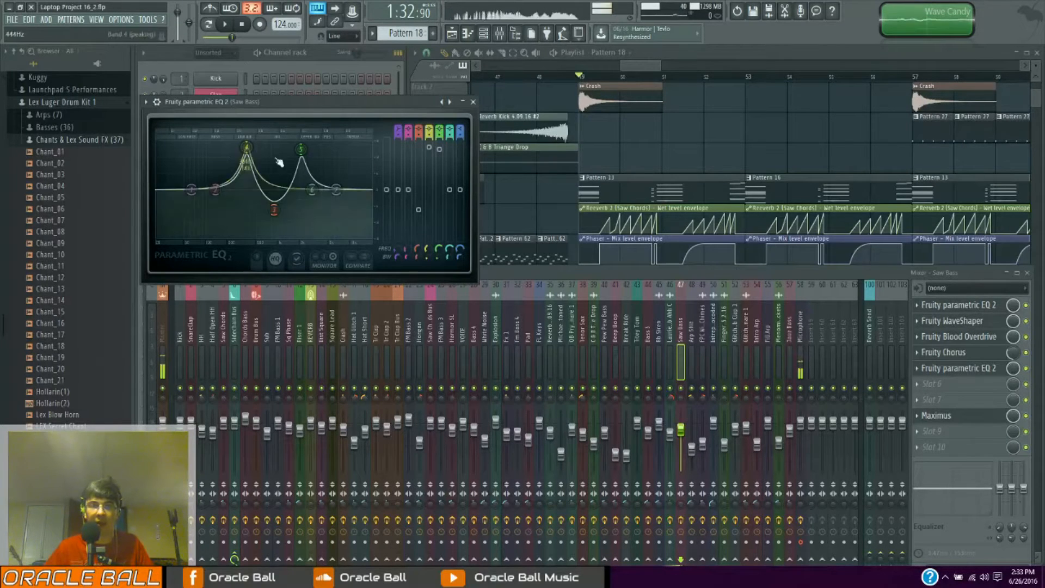
# Step: Open the second Fruity parametric EQ 2 on the Saw Bass track, and look through the playlist around the drop up to bar 65
pyautogui.click(972, 368)
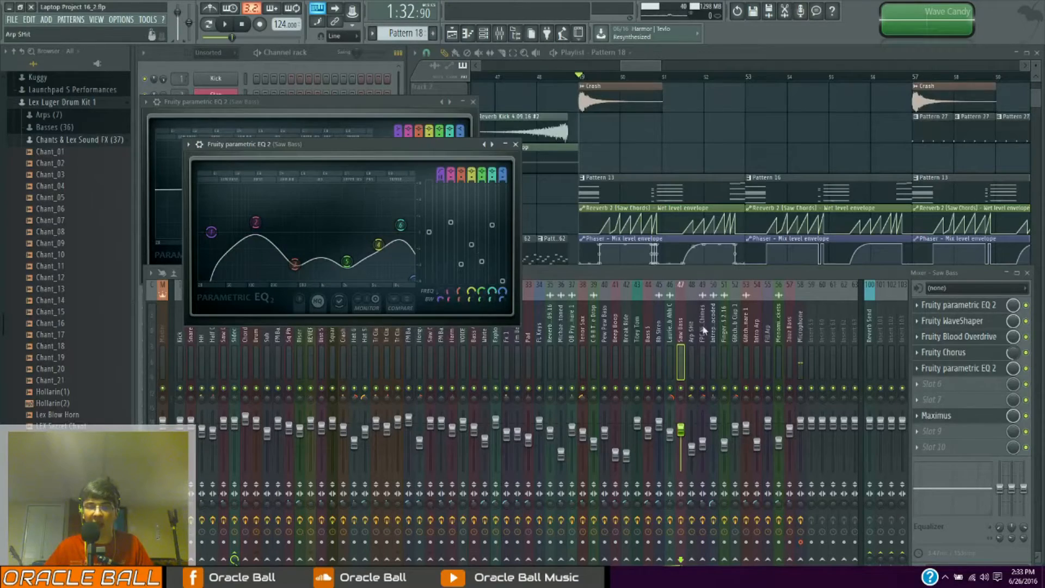
pyautogui.moveTo(634, 65); pyautogui.dragTo(685, 70)
pyautogui.press('F6')
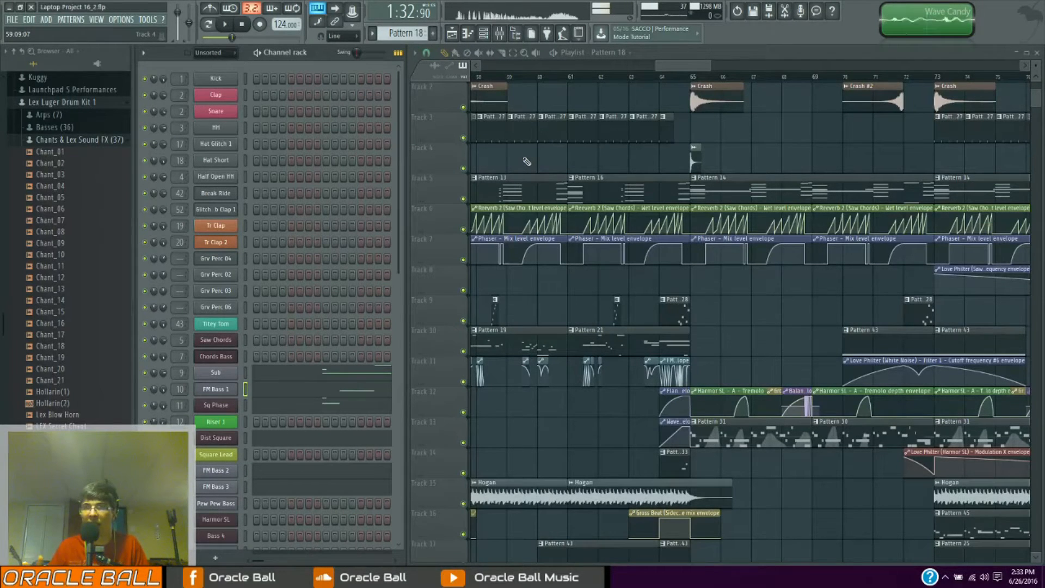
pyautogui.moveTo(675, 66); pyautogui.dragTo(651, 66)
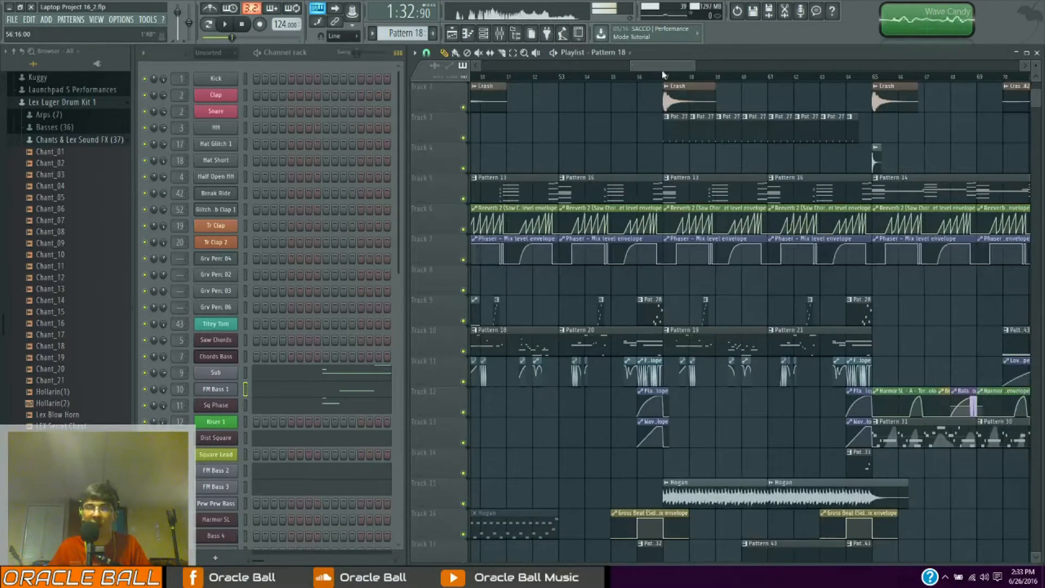
pyautogui.scroll(-1, 664, 67)
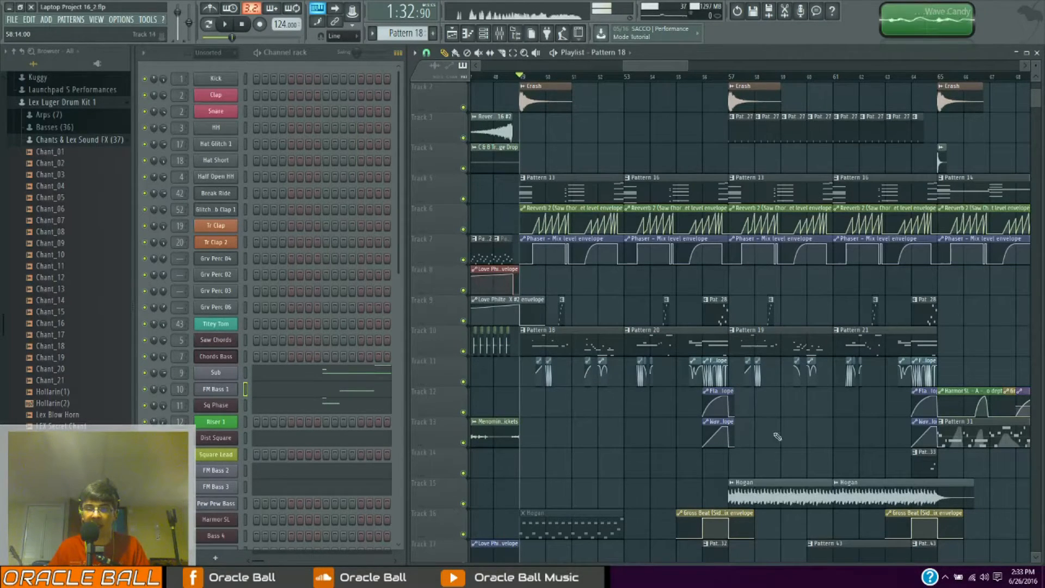
pyautogui.moveTo(671, 69); pyautogui.dragTo(698, 70)
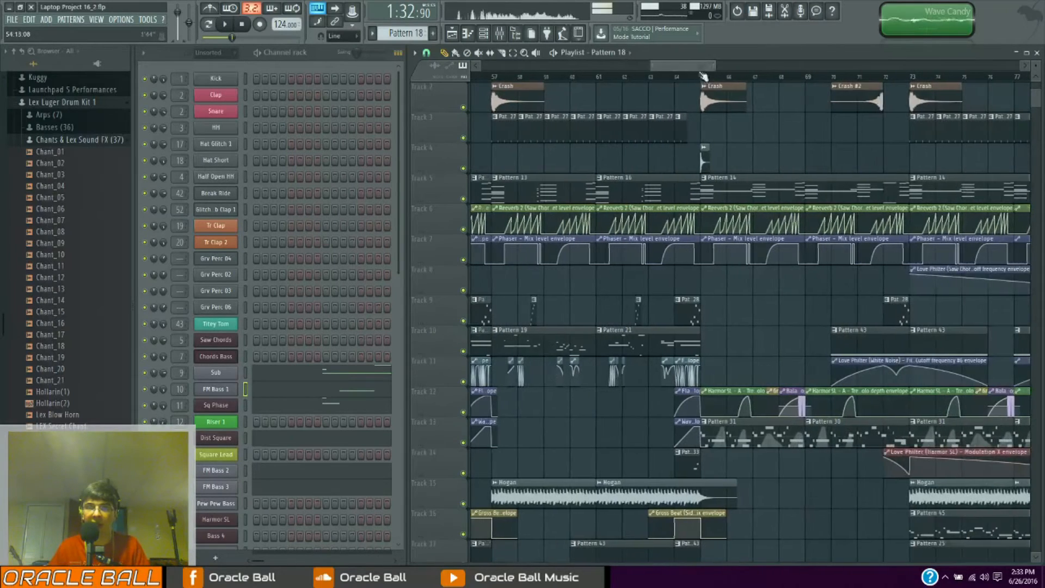
# Step: Play the song from bar 65, select Pattern 31 and open the Harmor SL instrument
pyautogui.click(706, 77)
pyautogui.click(719, 436)
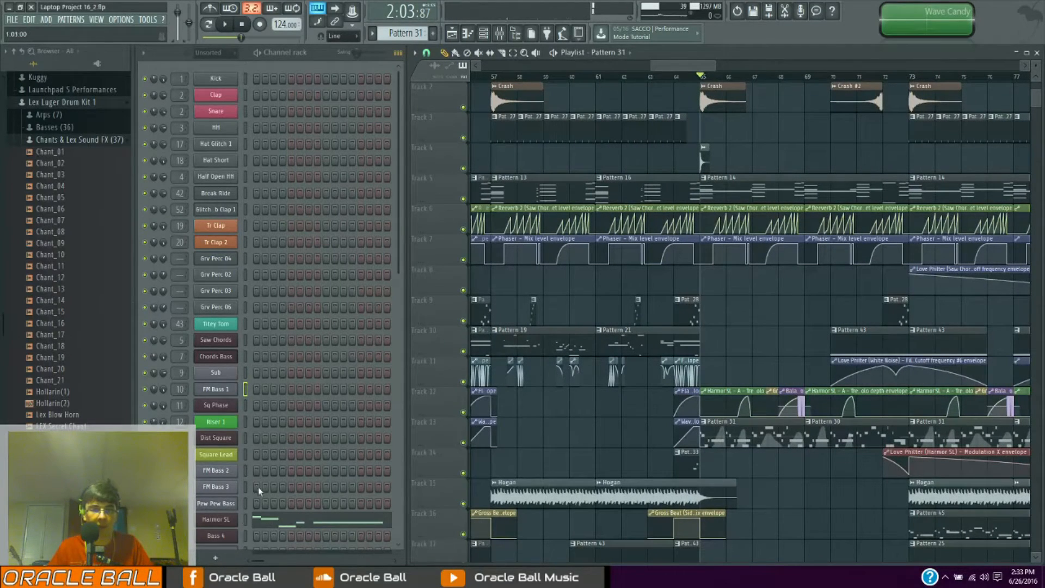
pyautogui.press('space')
pyautogui.click(215, 519)
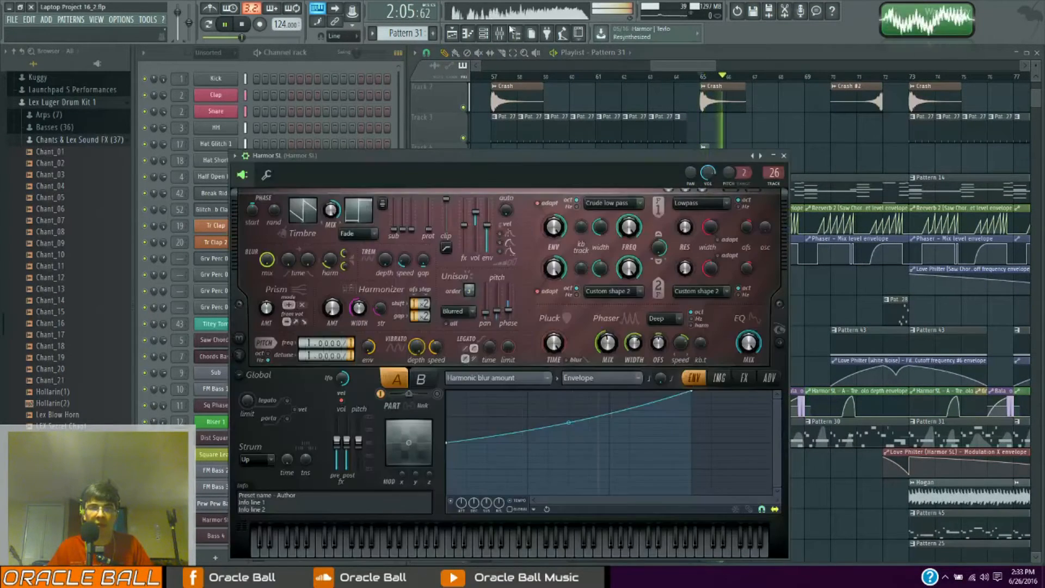
# Step: Stop playback and inspect the Fruity parametric EQ 2 on the Harmor SL mixer track
pyautogui.click(499, 33)
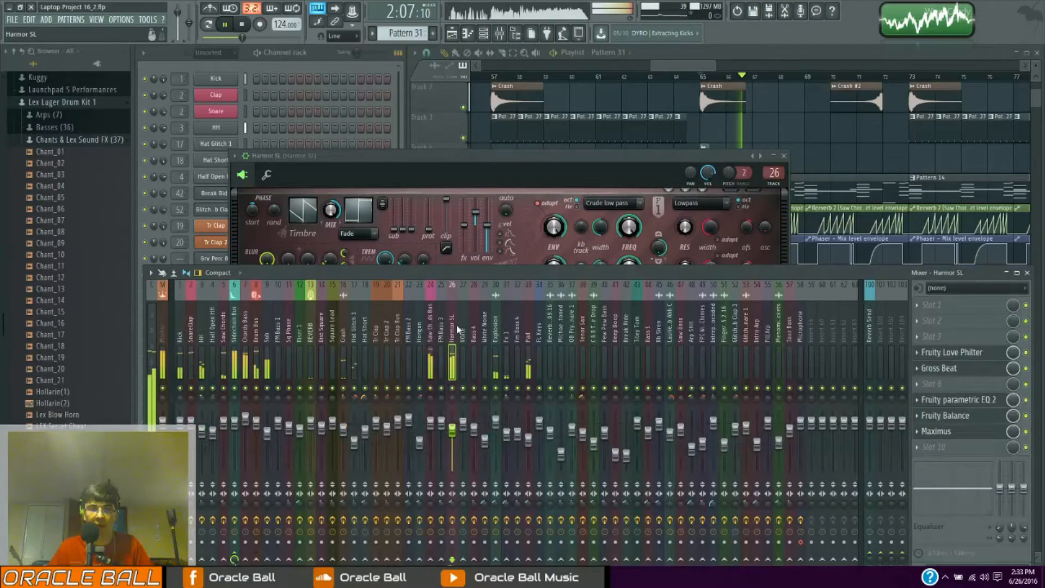
pyautogui.press('space')
pyautogui.click(958, 399)
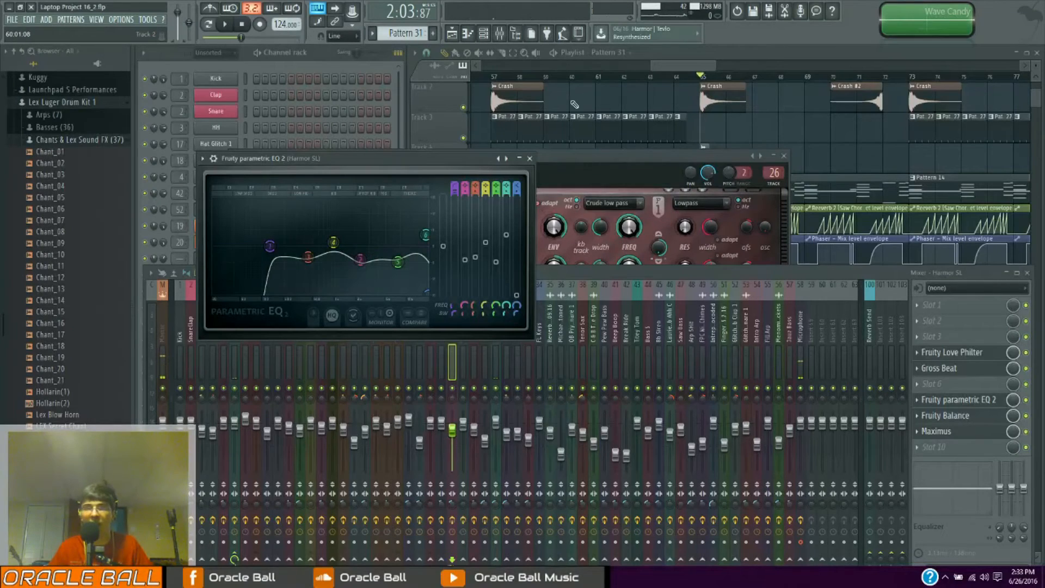
# Step: Open the Crash sample at bar 65 and its mixer track's Fruity parametric EQ 2, and preview the crash with both windows visible
pyautogui.moveTo(666, 67); pyautogui.dragTo(677, 70)
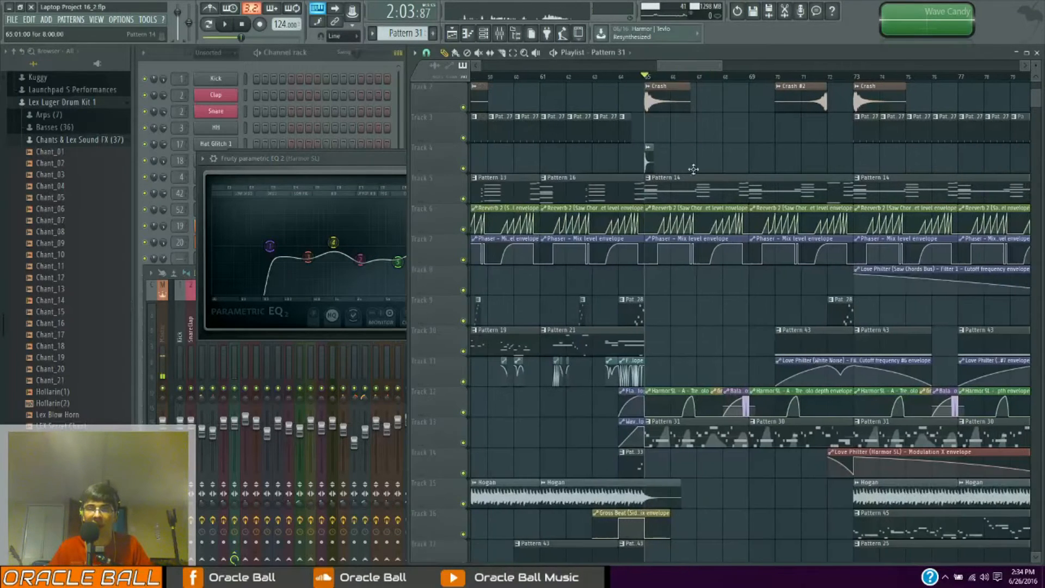
pyautogui.doubleClick(672, 94)
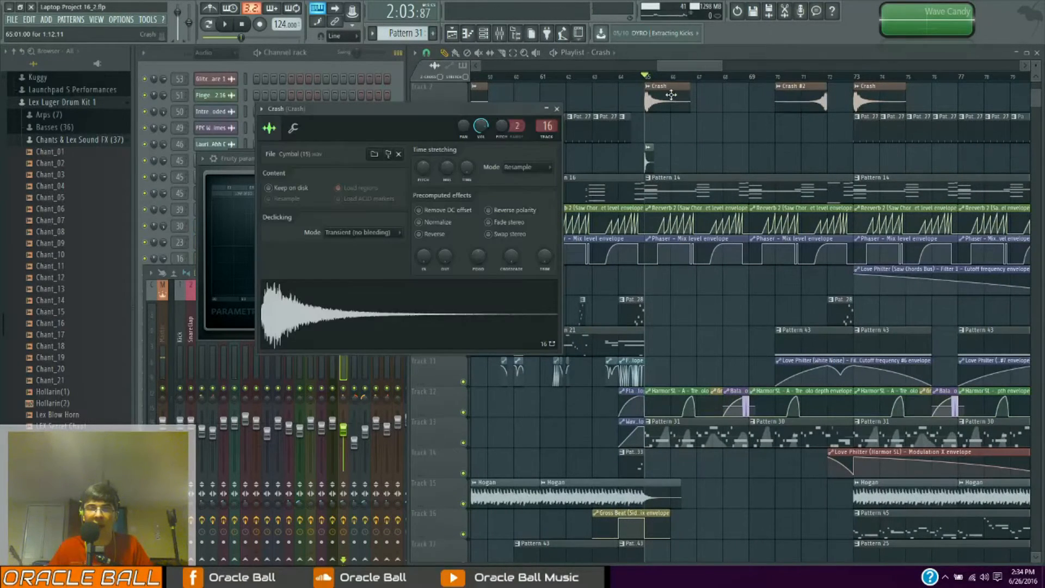
pyautogui.click(504, 37)
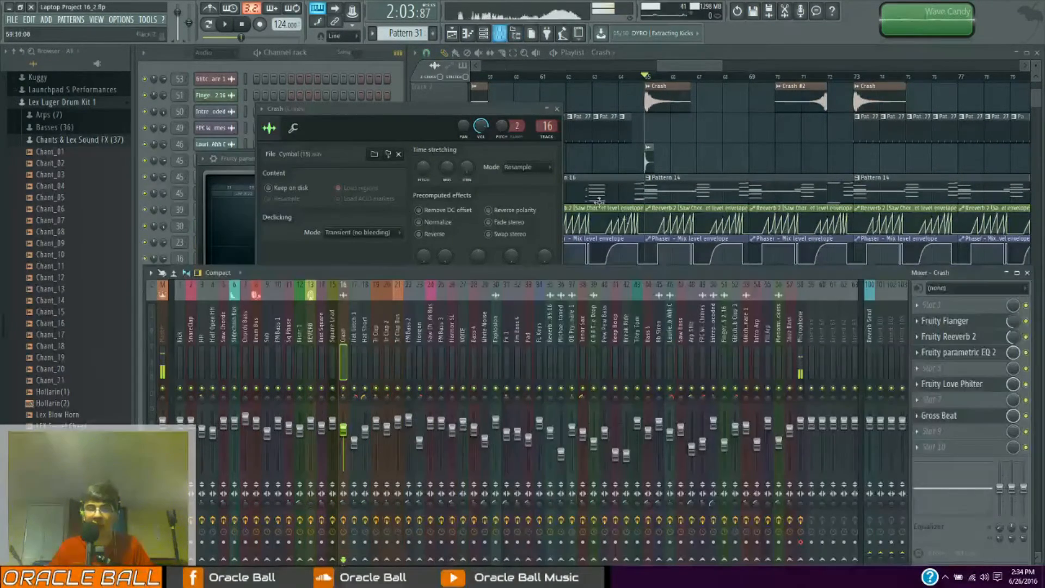
pyautogui.click(960, 353)
pyautogui.moveTo(380, 108); pyautogui.dragTo(650, 114)
pyautogui.click(607, 342)
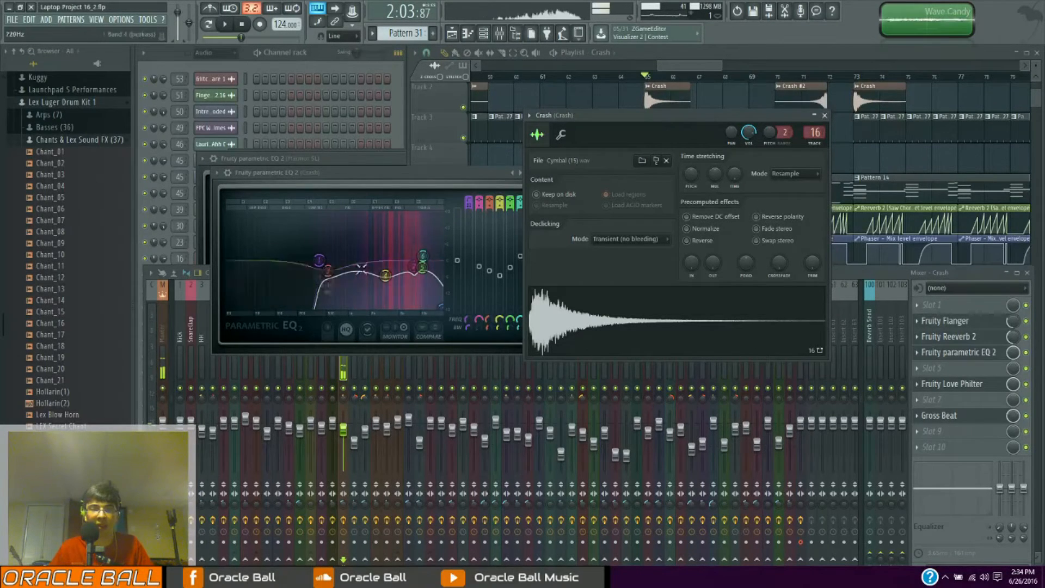
# Step: Copy the Crash EQ's band 1 frequency value, lower that band to 20 Hz, and preview the crash without the low cut
pyautogui.rightClick(467, 324)
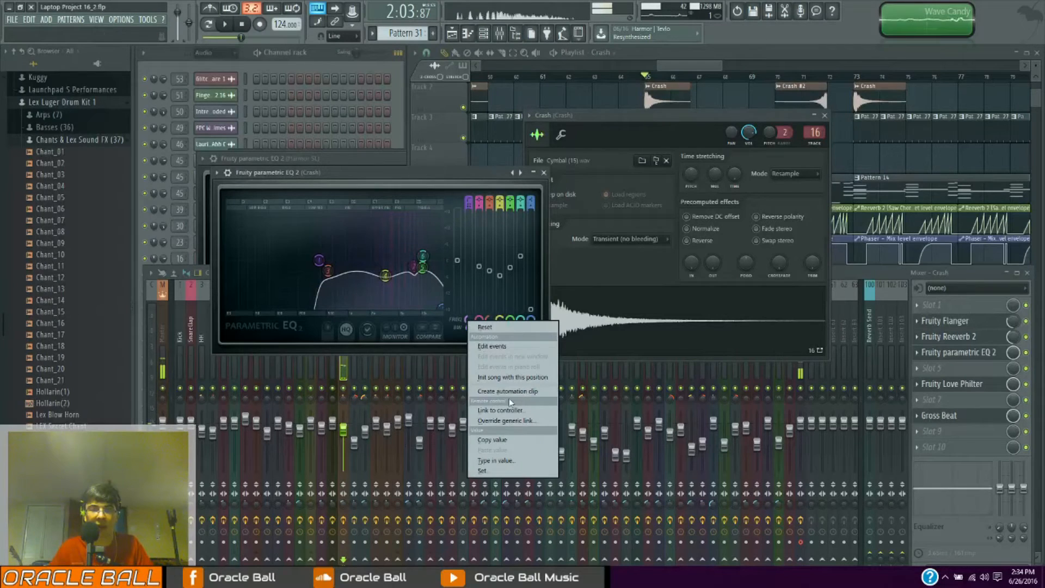
pyautogui.click(494, 442)
pyautogui.moveTo(467, 319); pyautogui.dragTo(466, 318)
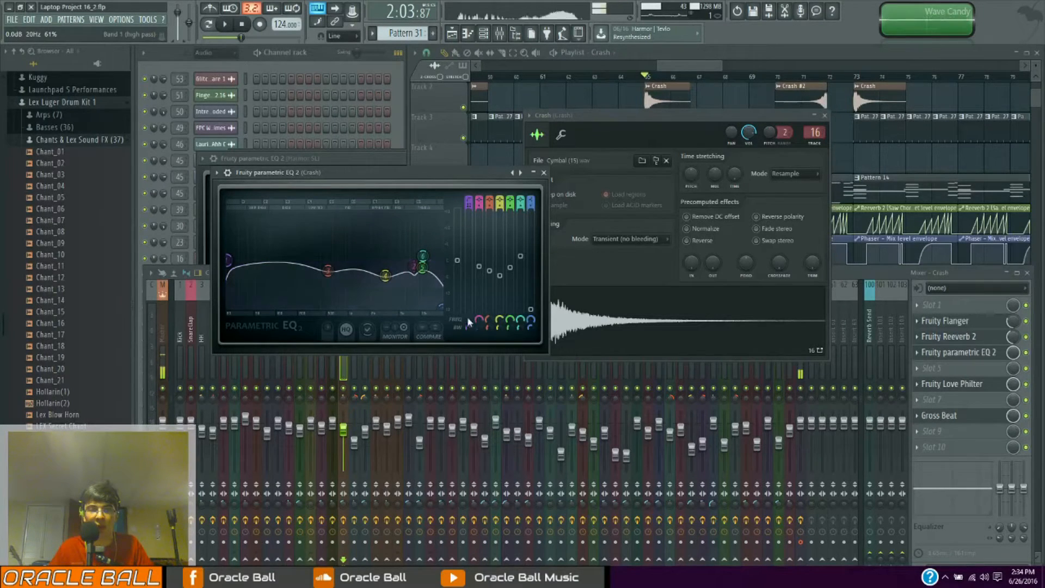
pyautogui.click(657, 323)
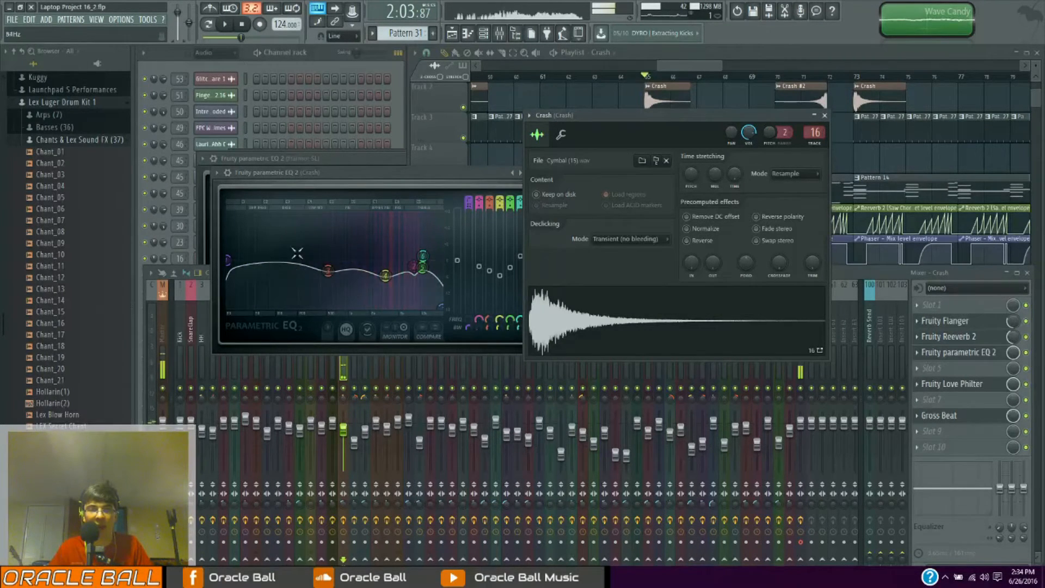
# Step: Paste the copied 43% value back into the Crash EQ's band 1 frequency and preview the crash again
pyautogui.rightClick(469, 319)
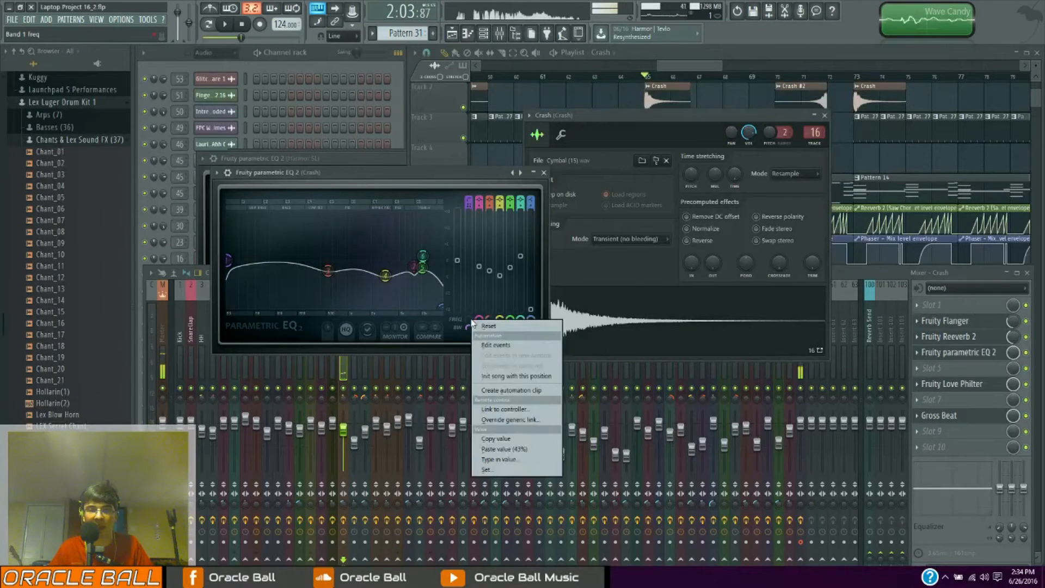
pyautogui.click(523, 449)
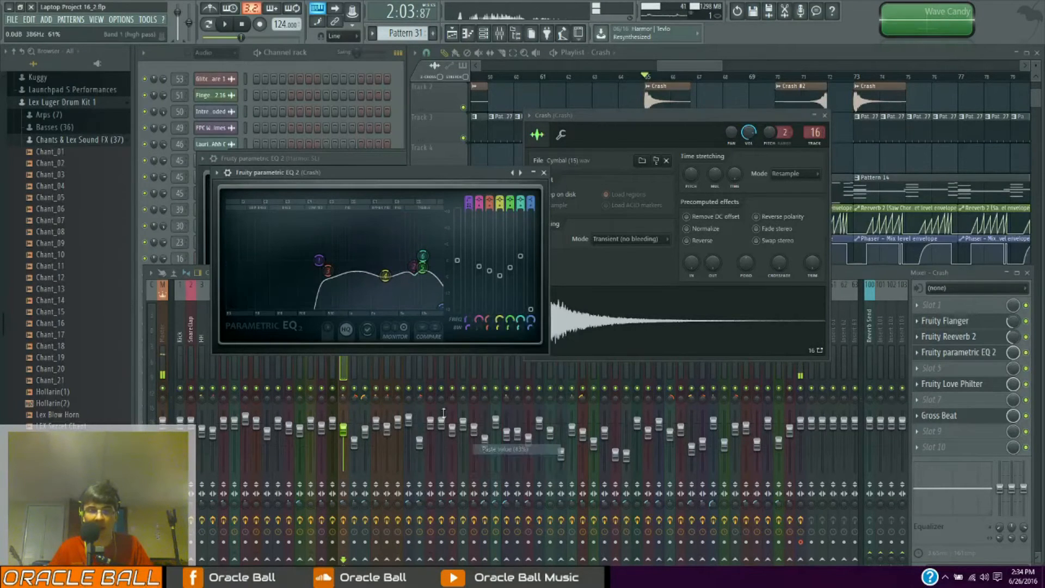
pyautogui.click(618, 331)
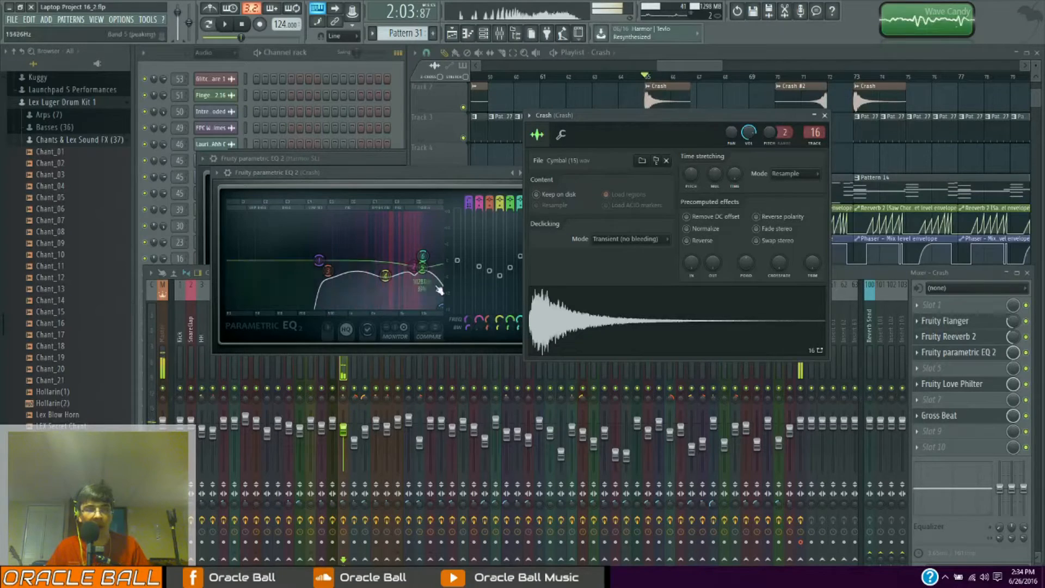
# Step: Lower the band 1 low-cut frequency slightly in the Crash EQ, check the band 7 high end, and return to the mixer
pyautogui.moveTo(469, 321); pyautogui.dragTo(469, 350)
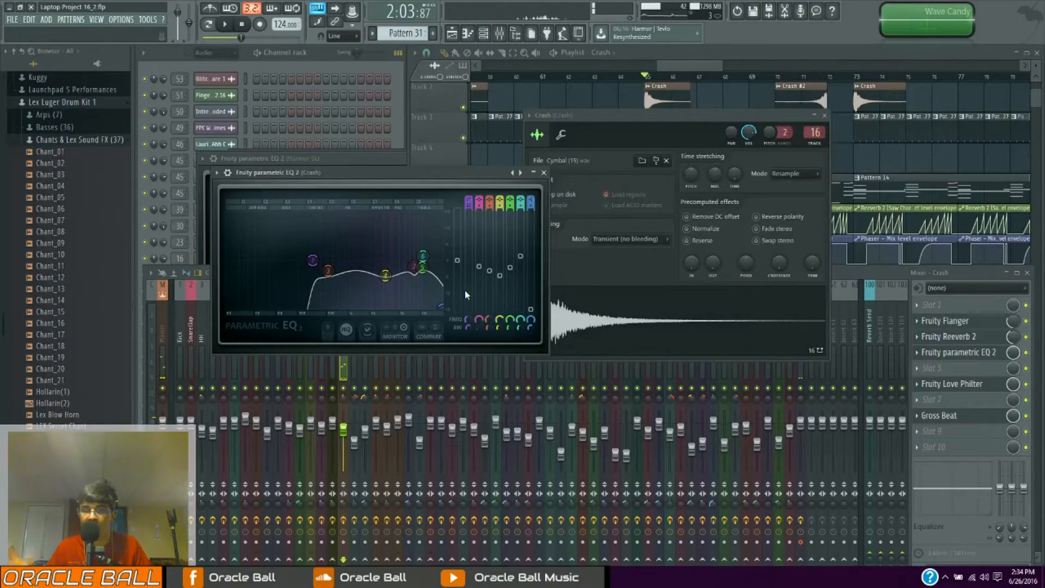
pyautogui.press('z')
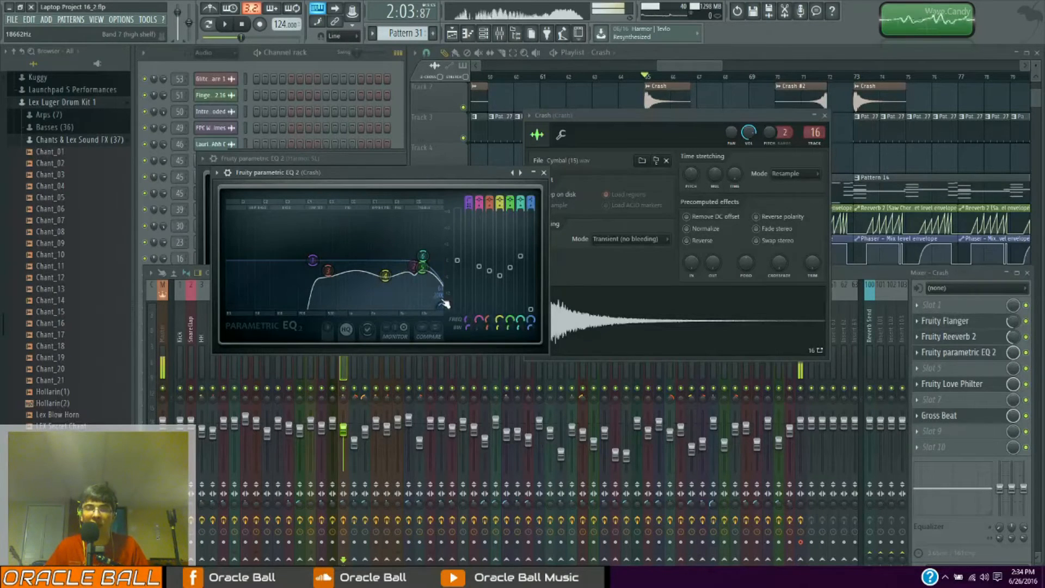
pyautogui.moveTo(442, 285); pyautogui.dragTo(445, 307)
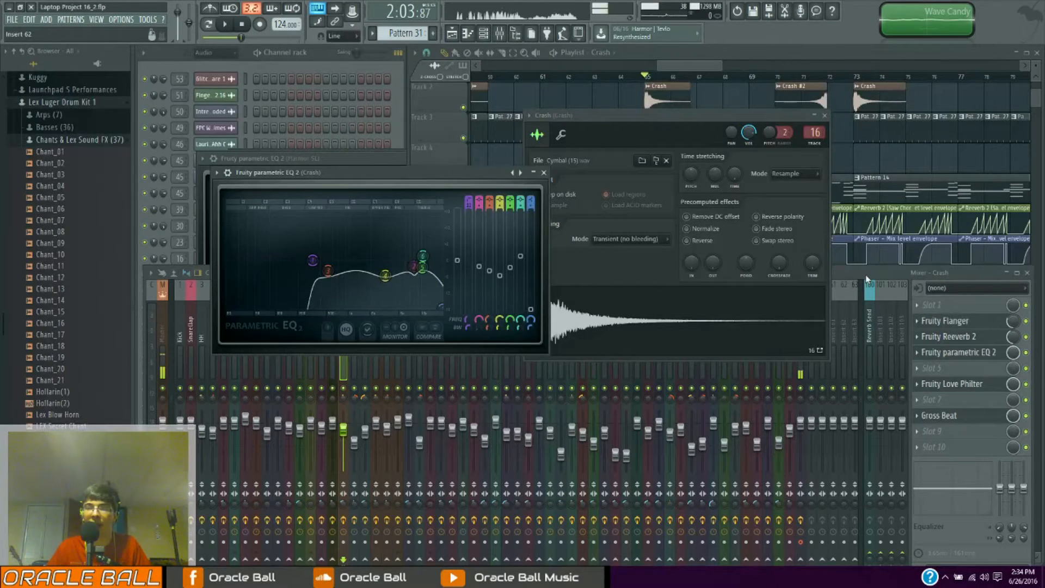
pyautogui.click(413, 355)
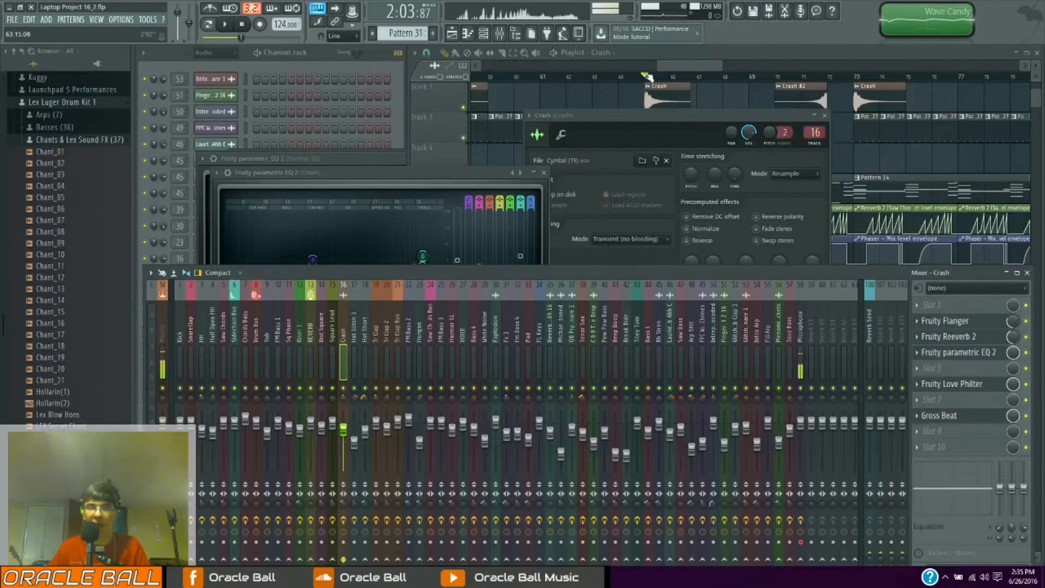
# Step: Play the song from the breakdown at bar 81
pyautogui.moveTo(662, 66); pyautogui.dragTo(719, 67)
pyautogui.click(684, 76)
pyautogui.press('space')
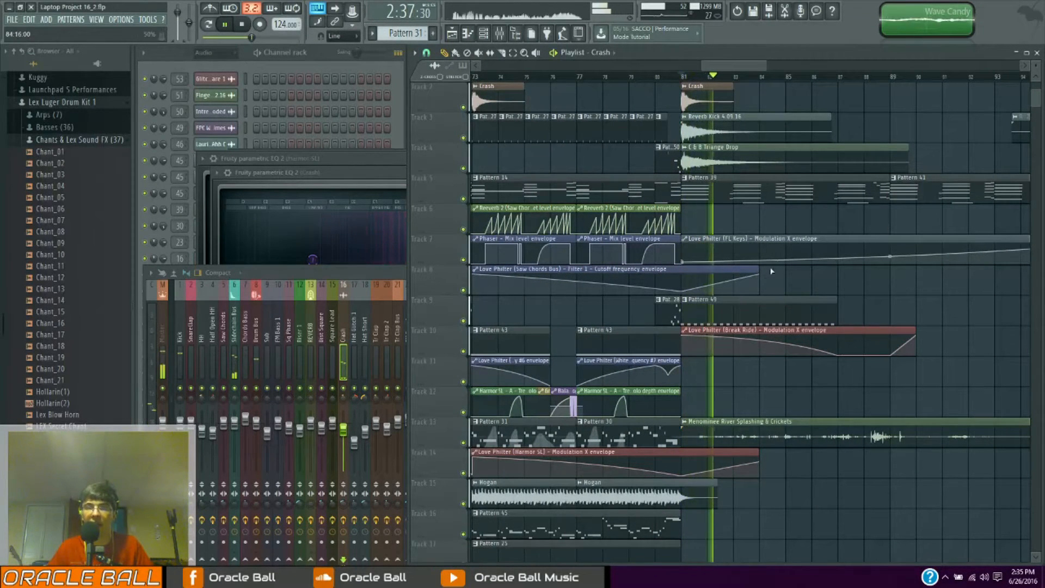
# Step: Select Pattern 39, open the FL Keys instrument and view its mixer track's effect chain, and stop playback
pyautogui.click(812, 194)
pyautogui.click(403, 80)
pyautogui.scroll(-10, 321, 318)
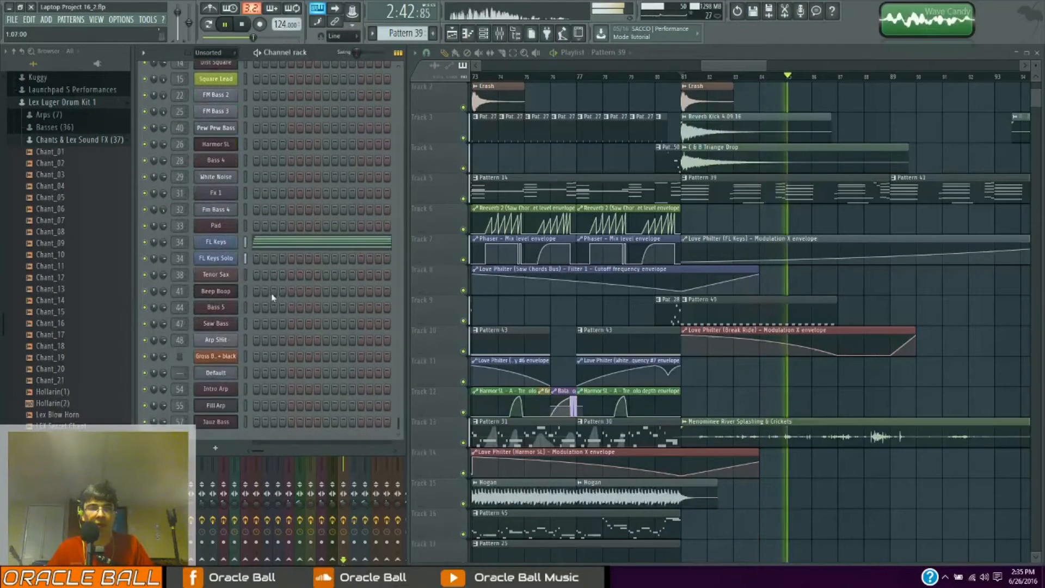
pyautogui.click(229, 241)
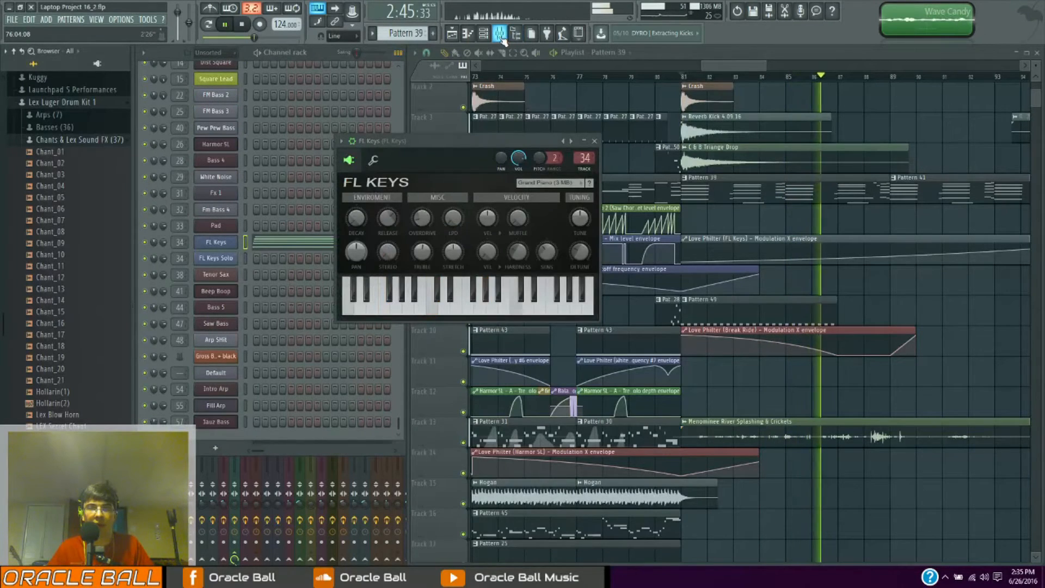
pyautogui.click(500, 35)
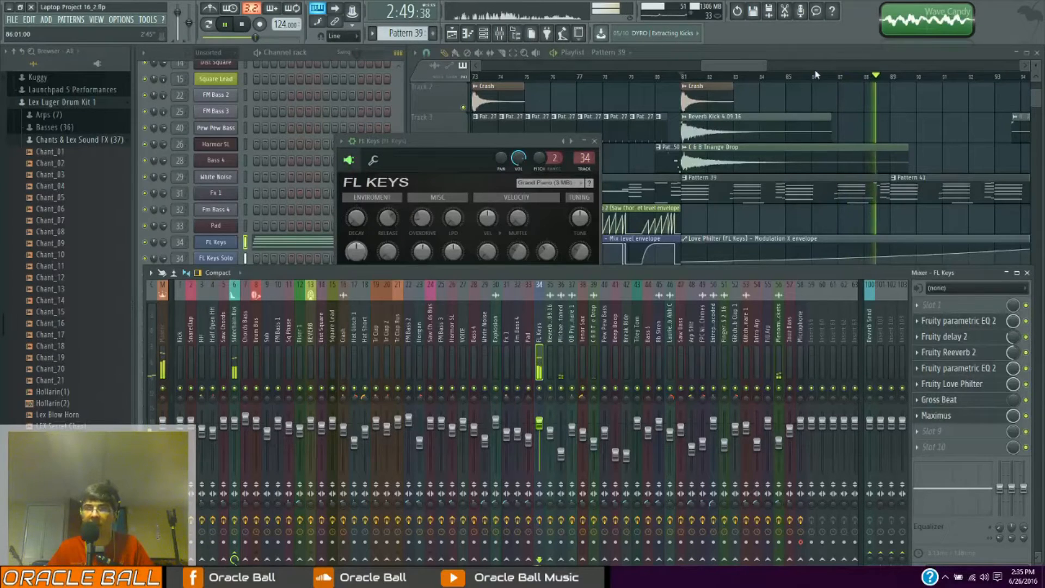
pyautogui.scroll(-1, 816, 84)
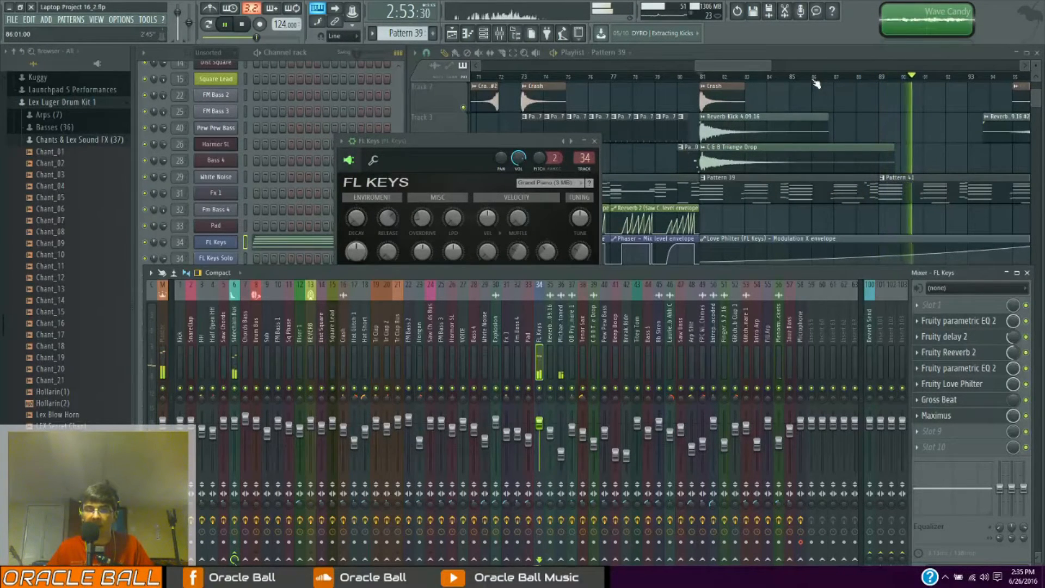
pyautogui.press('space')
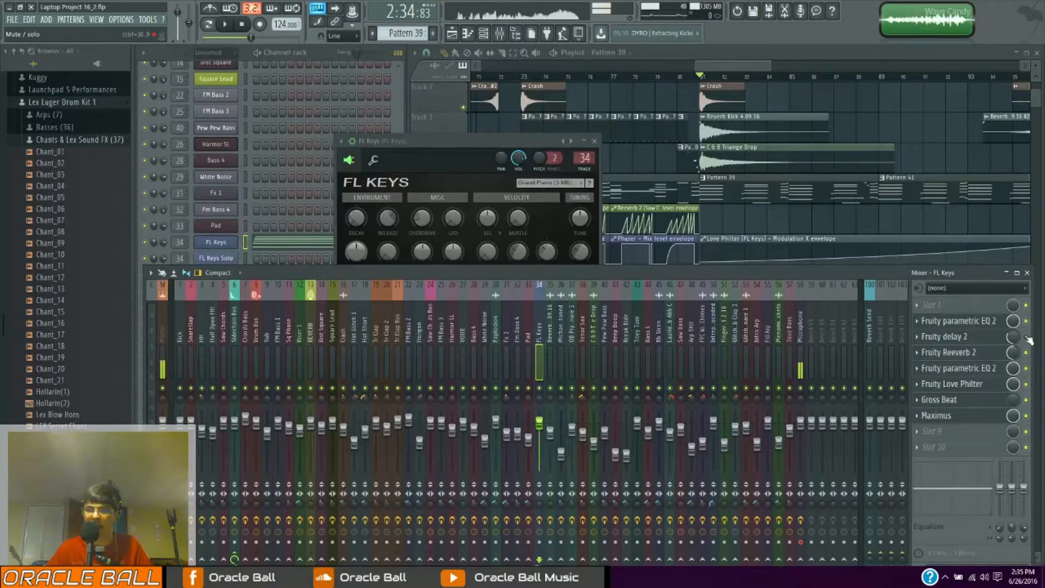
# Step: Play the breakdown from bar 81 with Fruity delay 2 and Fruity Reeverb 2 disabled on the FL Keys track
pyautogui.click(702, 77)
pyautogui.scroll(-8, 843, 290)
pyautogui.press('space')
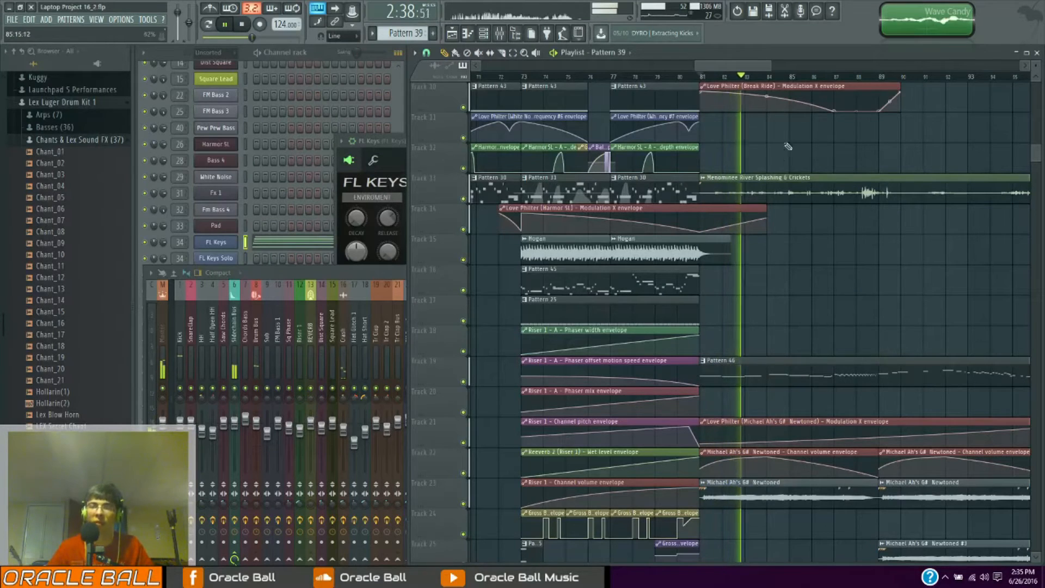
pyautogui.click(502, 37)
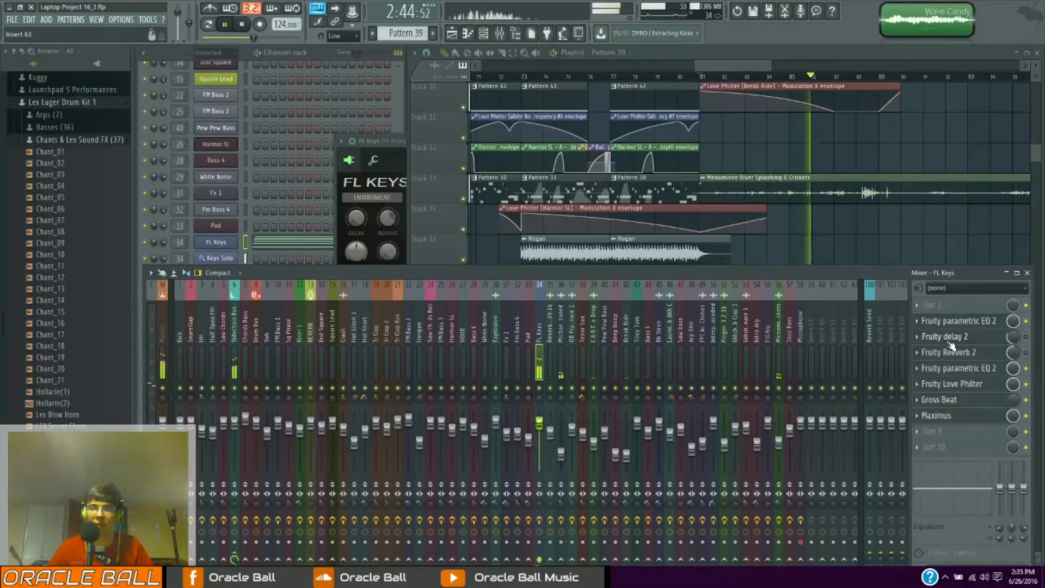
pyautogui.press('space')
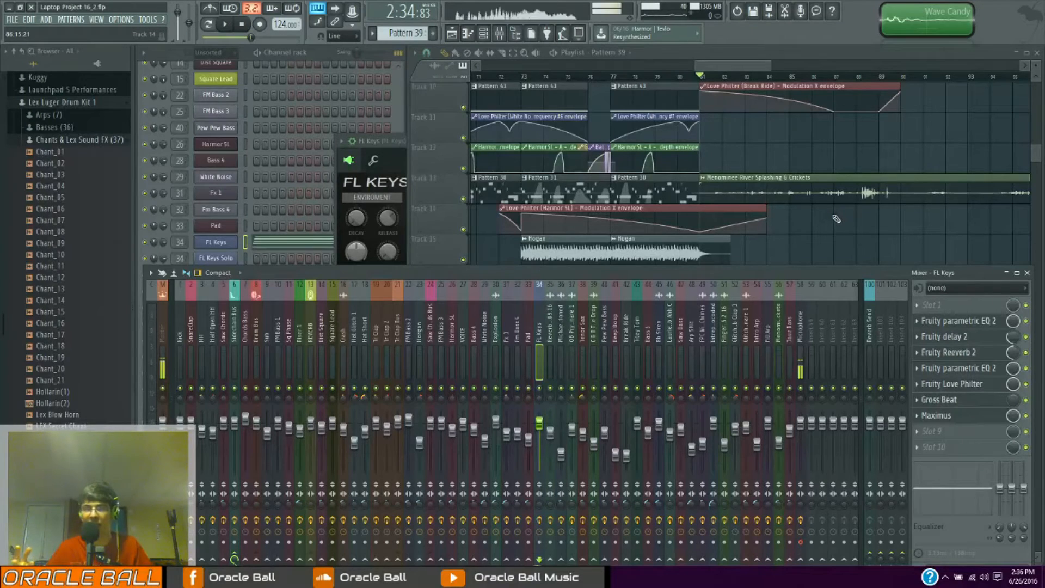
# Step: Replay the breakdown from bar 81 with the FL Keys delay and reverb enabled, and view the playlist up to bar 109
pyautogui.press('space')
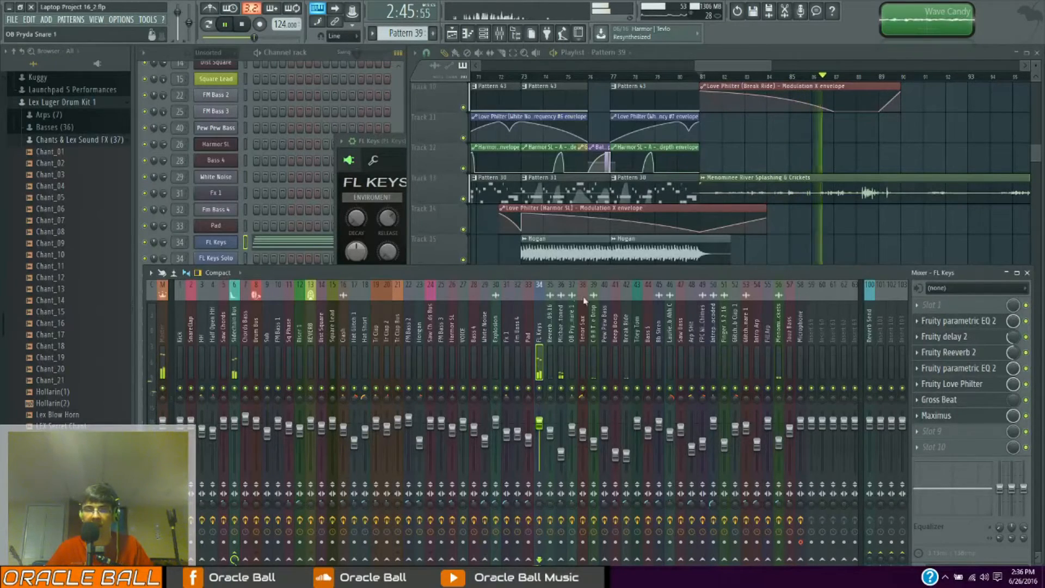
pyautogui.scroll(-2, 763, 63)
pyautogui.moveTo(764, 65); pyautogui.dragTo(796, 66)
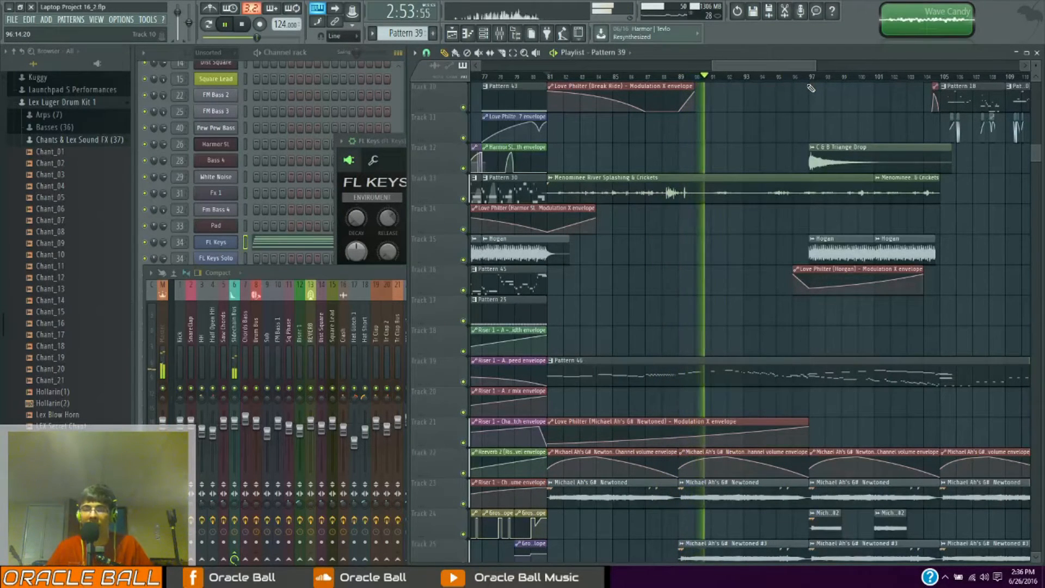
pyautogui.press('space')
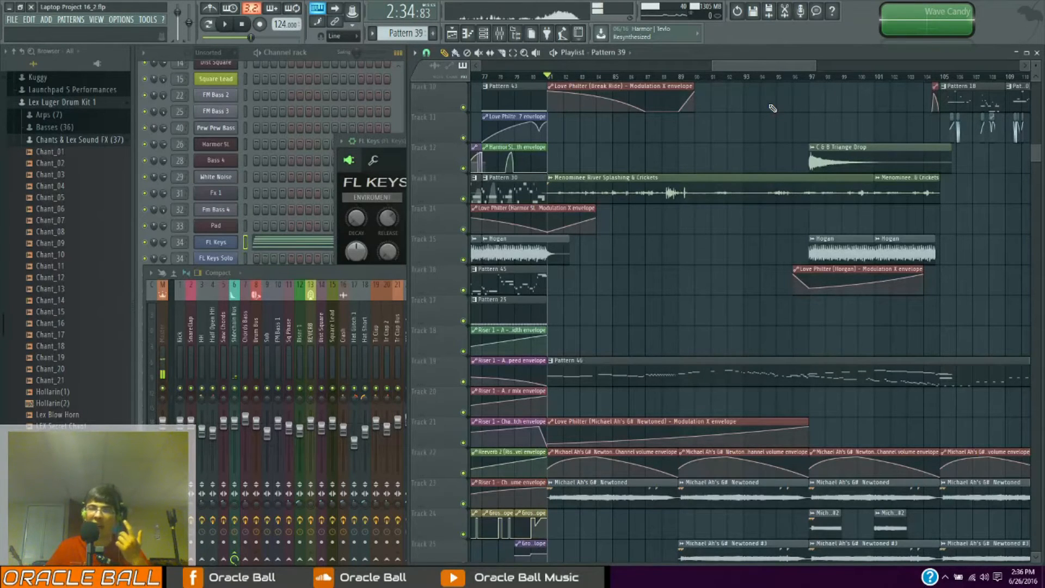
# Step: Open the sample settings of the Menominee River Splashing & Crickets audio clip on playlist track 13
pyautogui.doubleClick(715, 194)
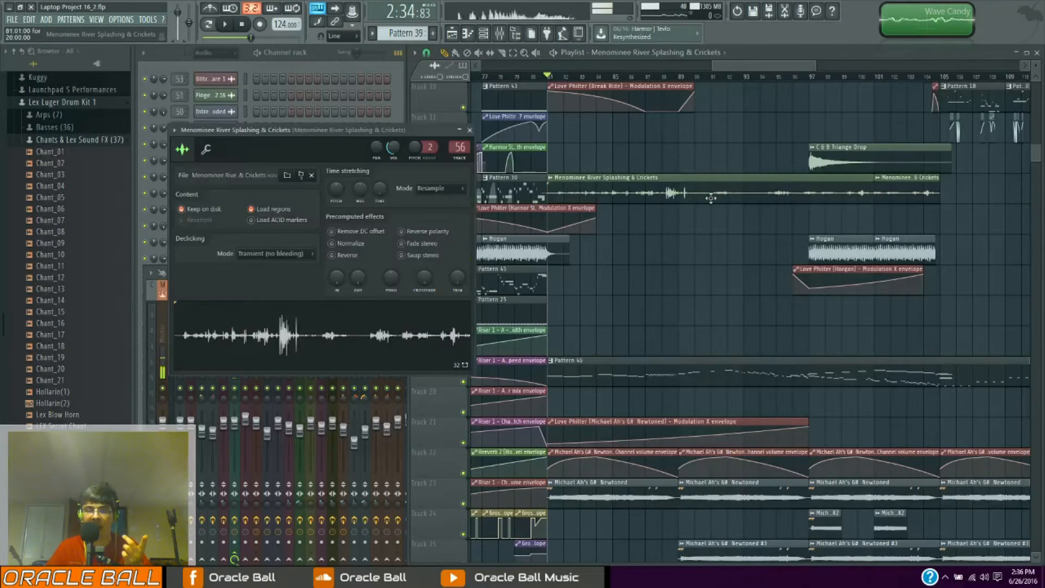
pyautogui.moveTo(359, 137)
pyautogui.mouseDown()
pyautogui.moveTo(392, 132)
pyautogui.moveTo(377, 147)
pyautogui.mouseUp()
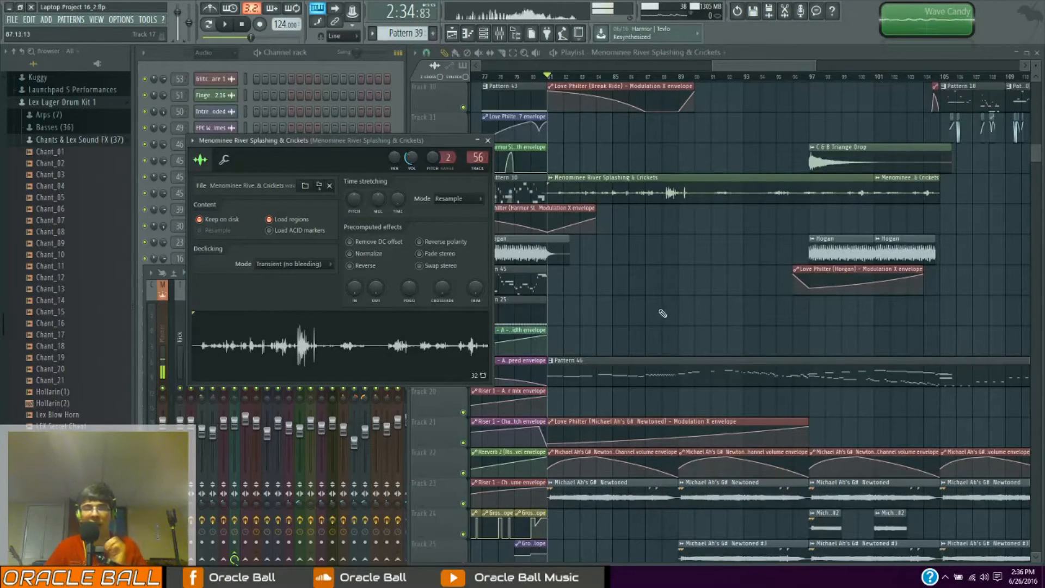
# Step: Solo playlist track 23 and re-enable tracks 21, 22, 24, 25 and 26 so that only these six tracks sound
pyautogui.scroll(-3, 663, 314)
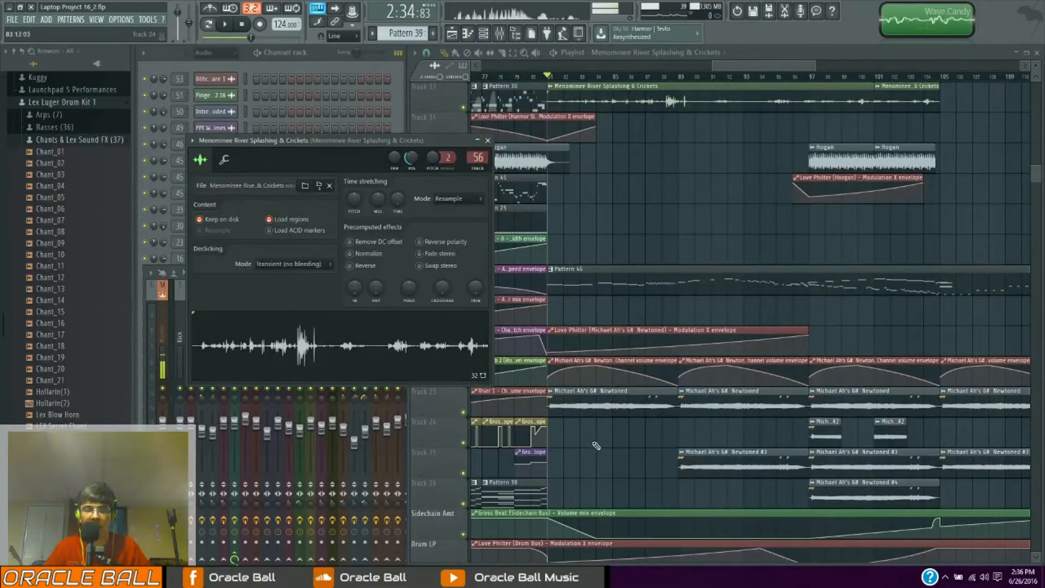
pyautogui.scroll(-3, 564, 343)
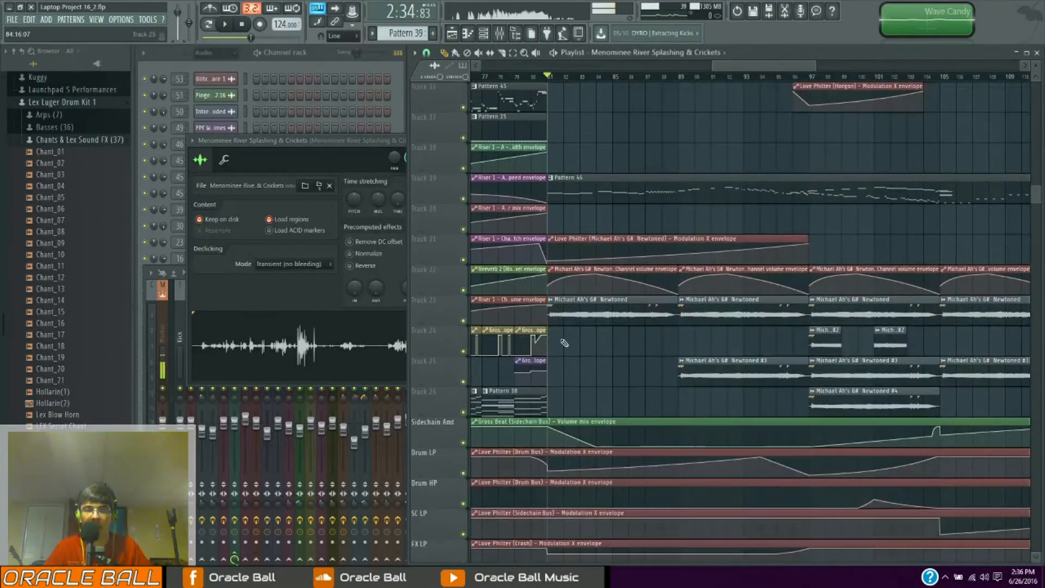
pyautogui.rightClick(464, 321)
pyautogui.click(463, 290)
pyautogui.click(463, 260)
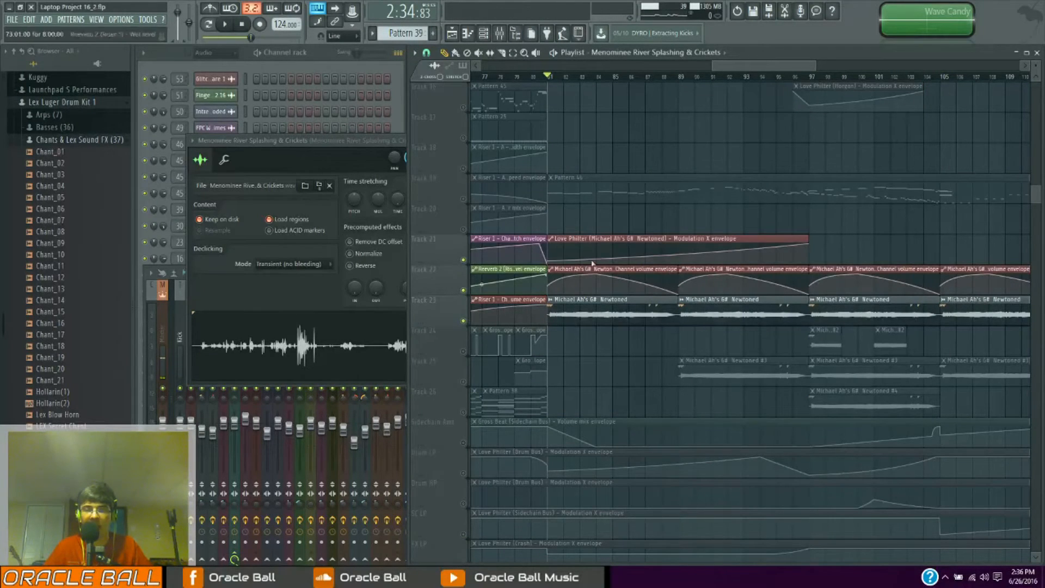
pyautogui.click(464, 352)
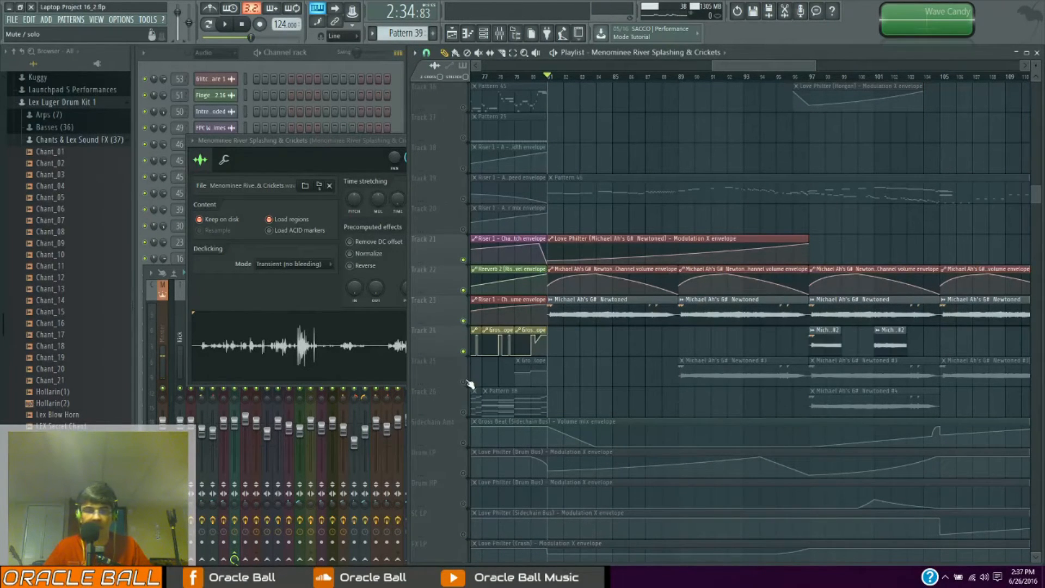
pyautogui.click(464, 382)
pyautogui.click(463, 413)
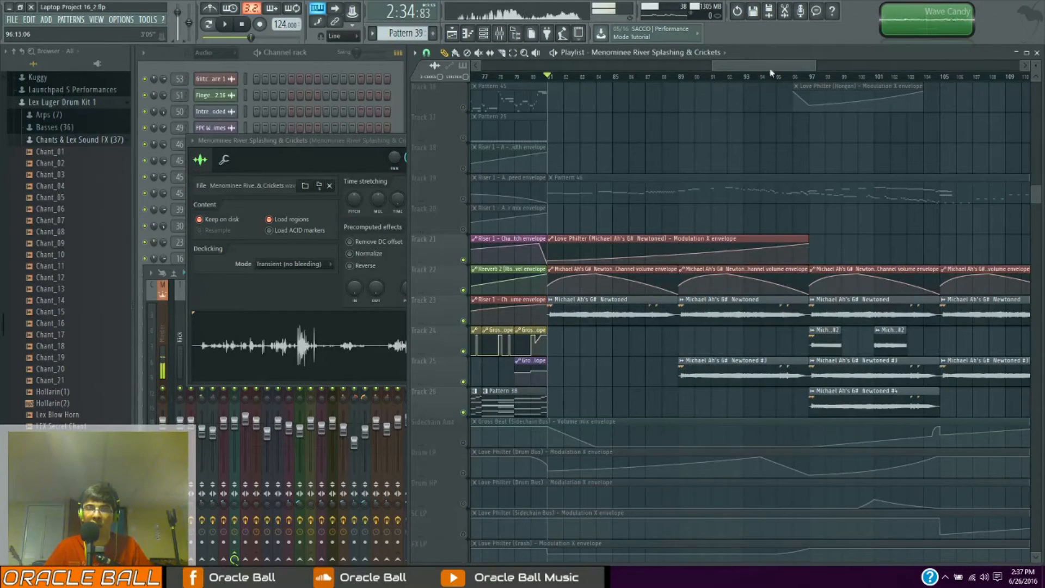
# Step: Play the soloed tracks from about bar 92 and again from bar 97, viewing the Sidechain Bus mixer track's effects during playback
pyautogui.click(732, 80)
pyautogui.press('space')
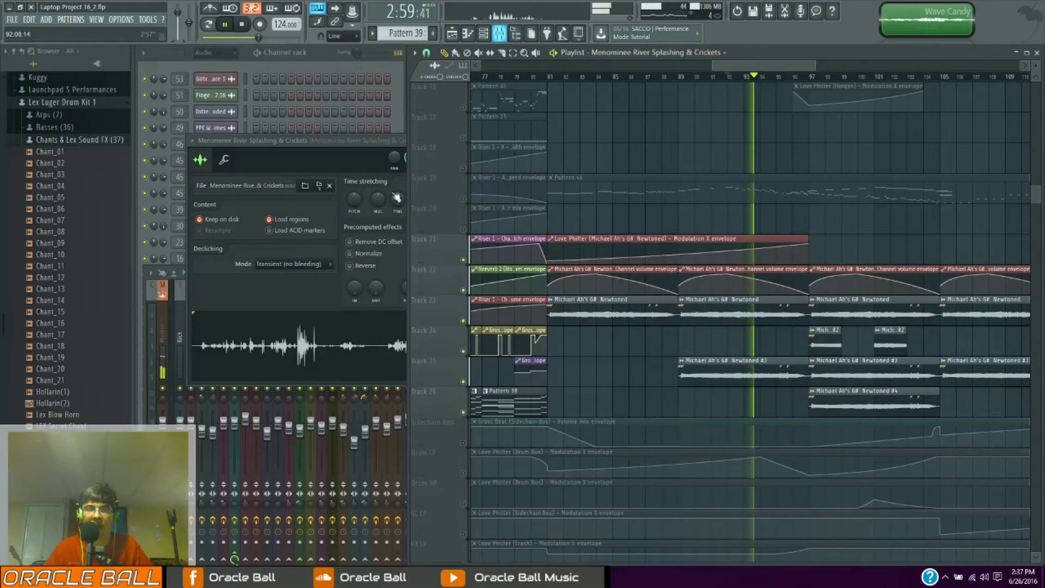
pyautogui.press('F9')
pyautogui.click(234, 354)
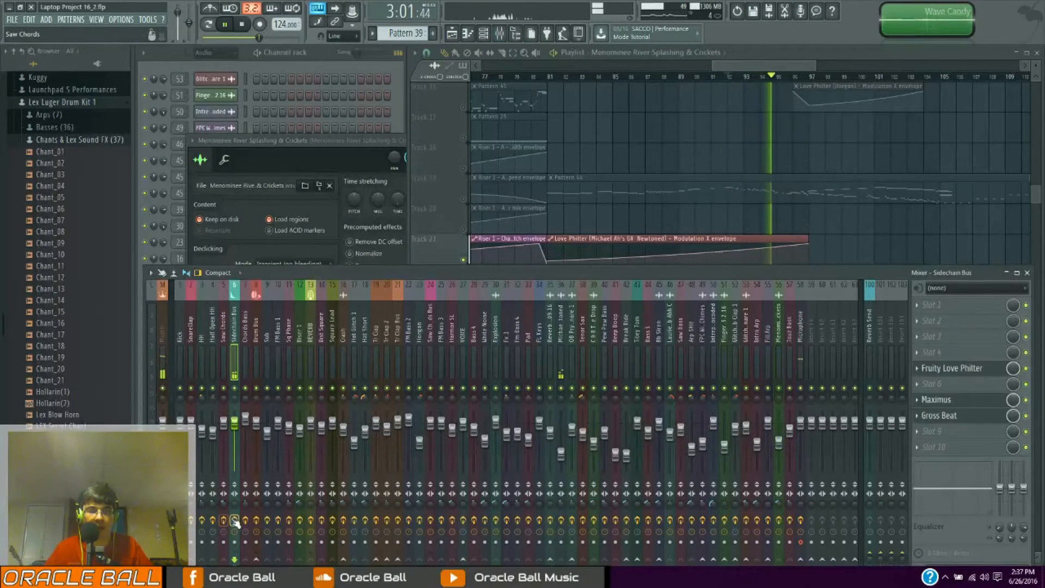
pyautogui.click(738, 66)
pyautogui.click(783, 79)
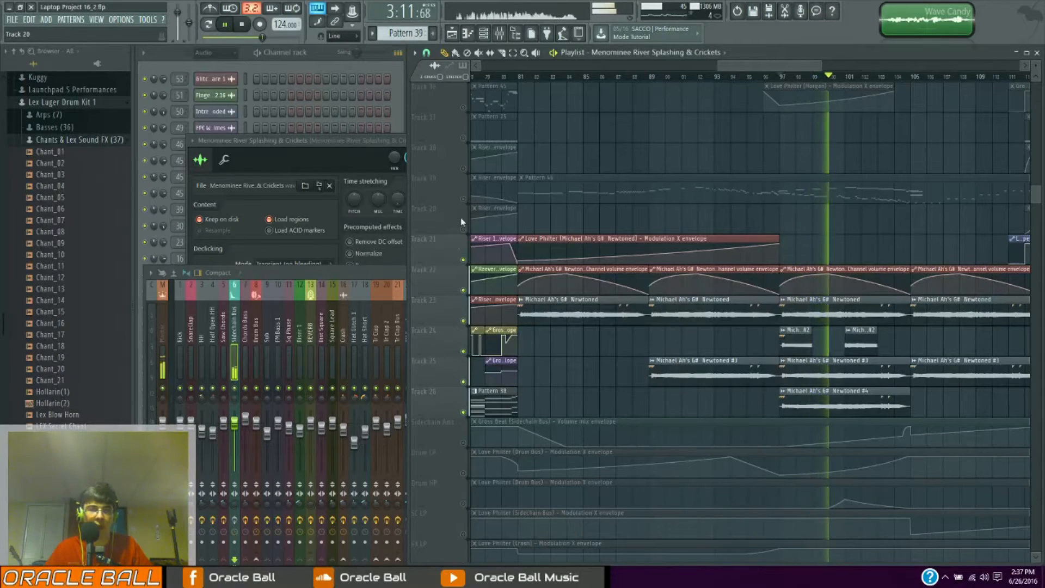
pyautogui.press('space')
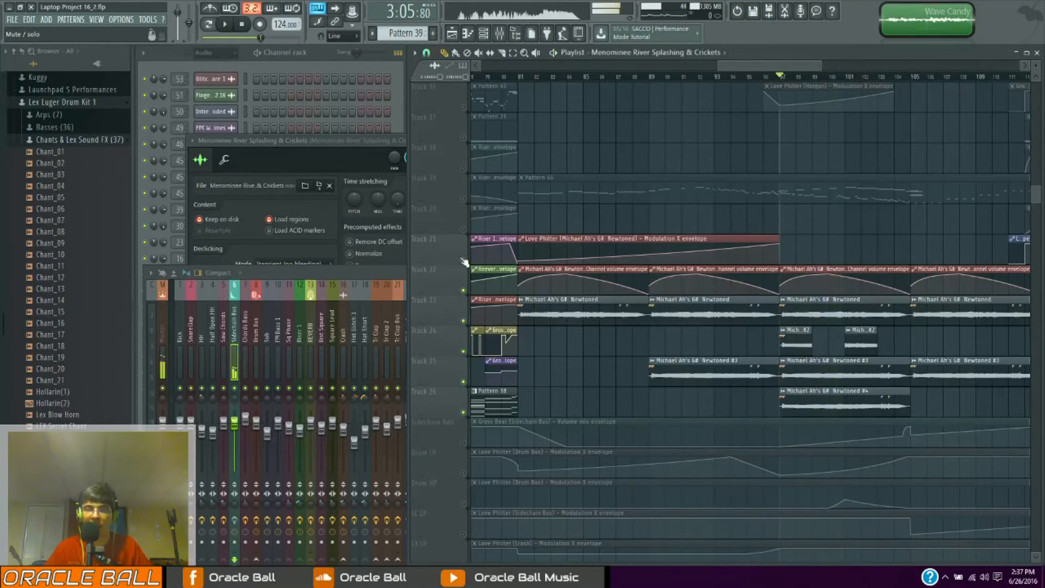
# Step: Turn off the solo so all playlist tracks sound, and play the full mix from bar 97
pyautogui.rightClick(463, 261)
pyautogui.rightClick(463, 260)
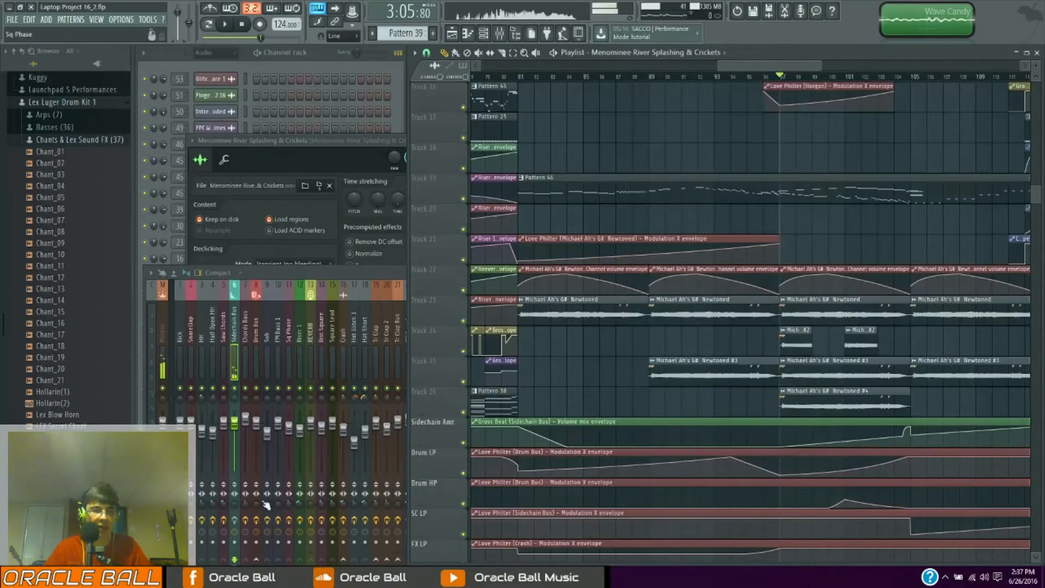
pyautogui.press('space')
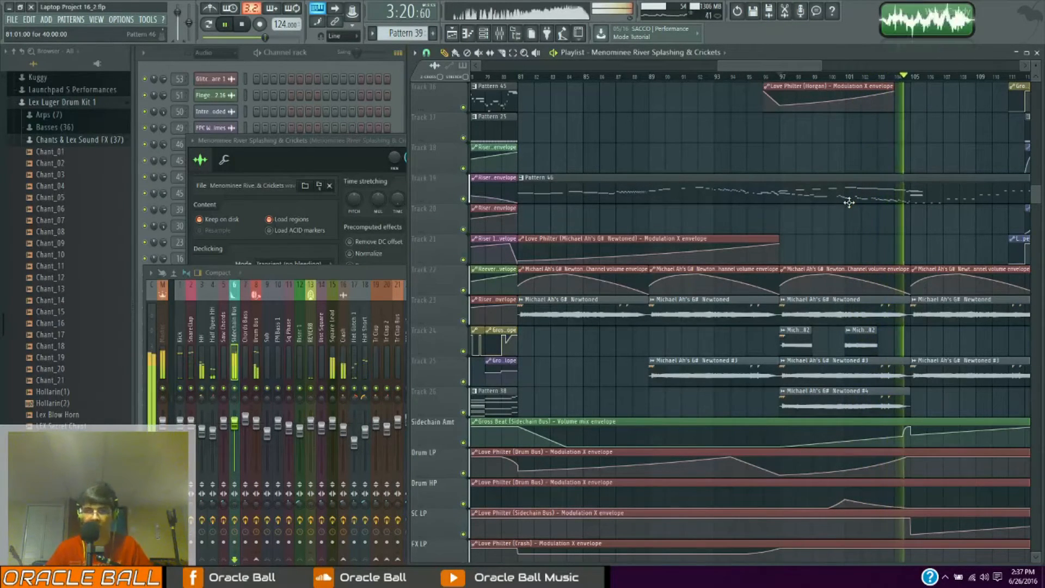
pyautogui.press('space')
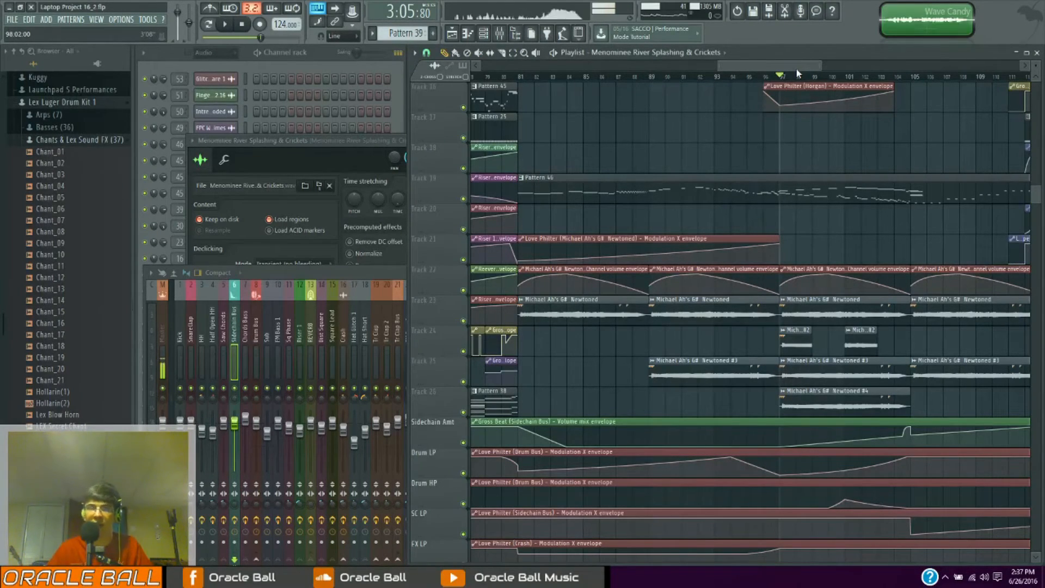
# Step: Move the song position to bar 121 and view the Master mixer track's effect chain
pyautogui.moveTo(768, 64); pyautogui.dragTo(762, 71)
pyautogui.scroll(5, 738, 227)
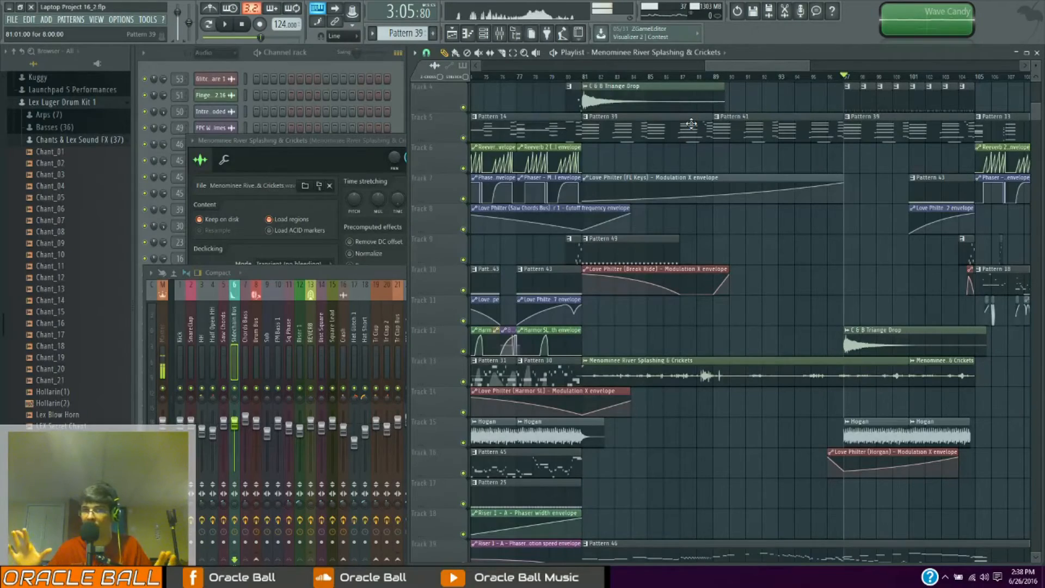
pyautogui.moveTo(776, 68); pyautogui.dragTo(889, 90)
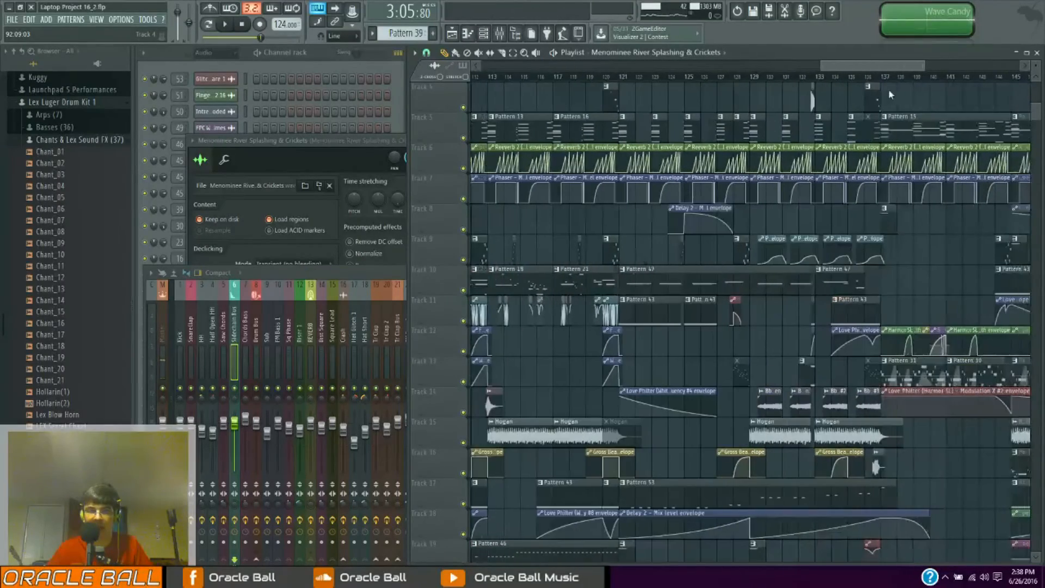
pyautogui.click(624, 78)
pyautogui.click(496, 36)
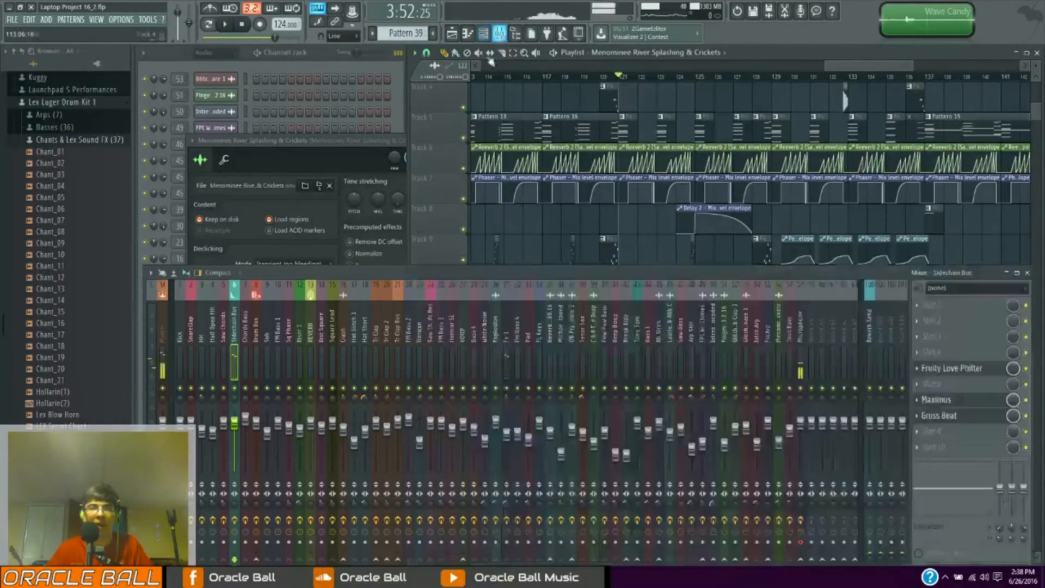
pyautogui.click(162, 331)
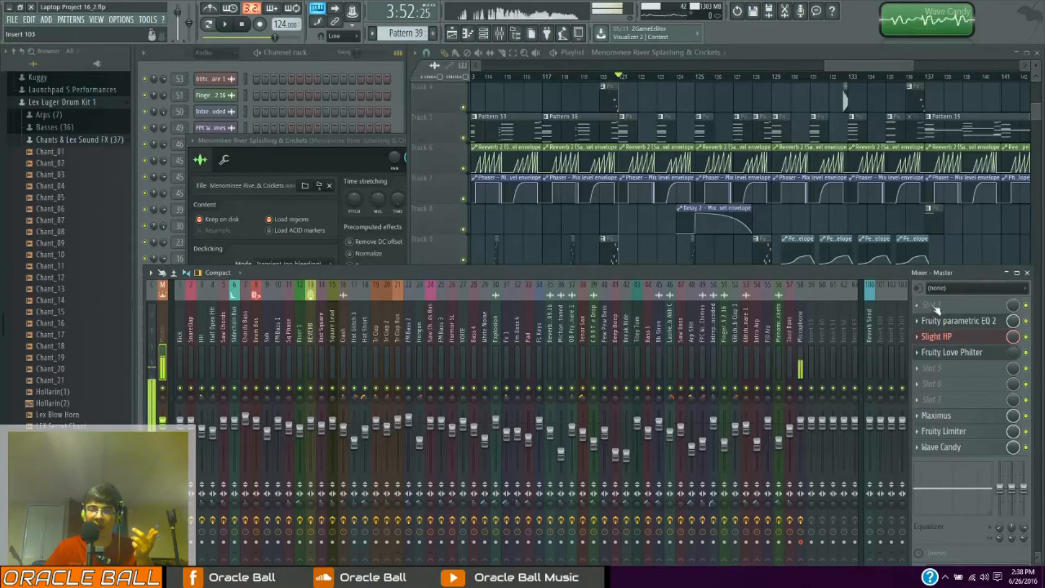
# Step: Try adjusting band 6 in the Master track's Fruity parametric EQ 2, and undo the band level changes
pyautogui.click(958, 321)
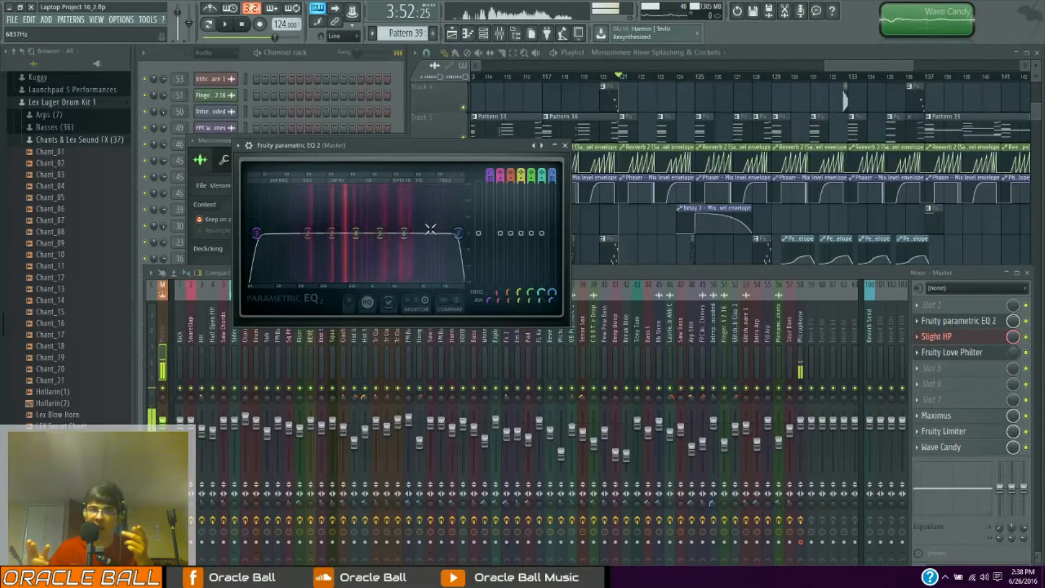
pyautogui.moveTo(421, 243)
pyautogui.mouseDown()
pyautogui.moveTo(430, 231)
pyautogui.moveTo(403, 234)
pyautogui.moveTo(429, 233)
pyautogui.moveTo(422, 239)
pyautogui.mouseUp()
pyautogui.hotkey('ctrl', 'z')
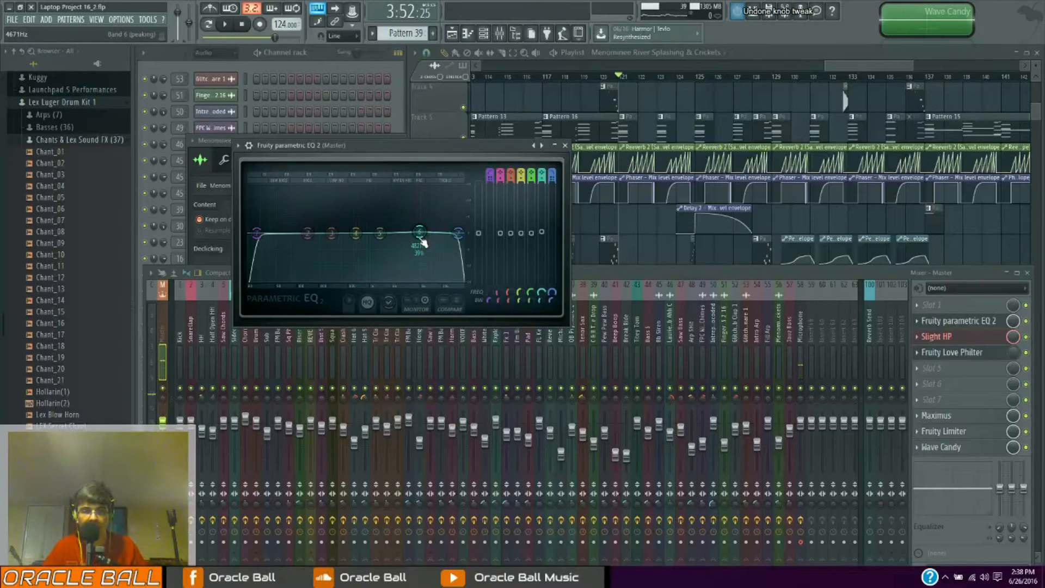
pyautogui.hotkey('ctrl', 'alt', 'z')
pyautogui.hotkey('ctrl', 'alt', 'z')
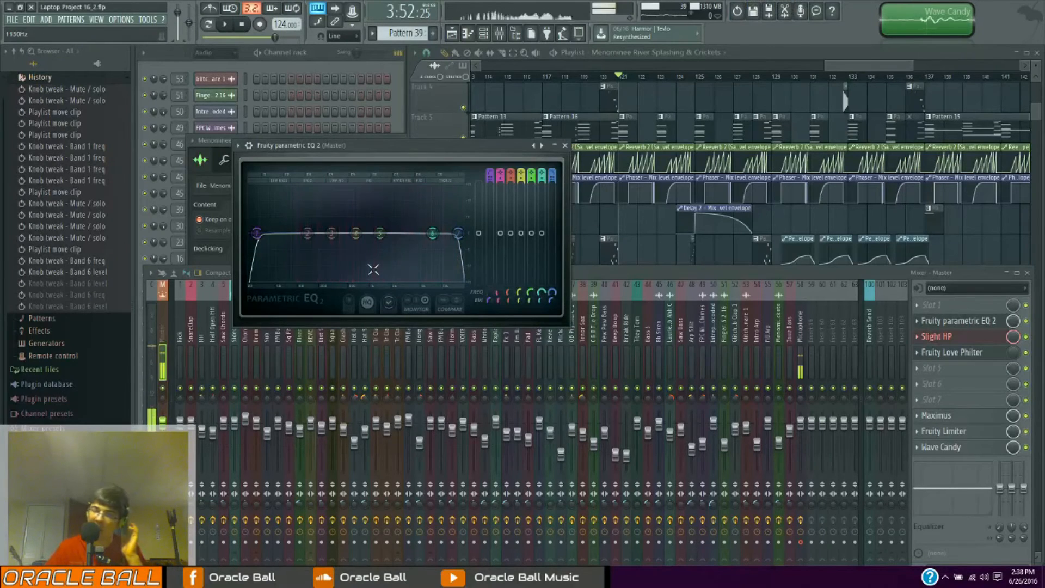
# Step: Open Maximus on the Master track and examine its high, mid, low and master band settings
pyautogui.click(952, 416)
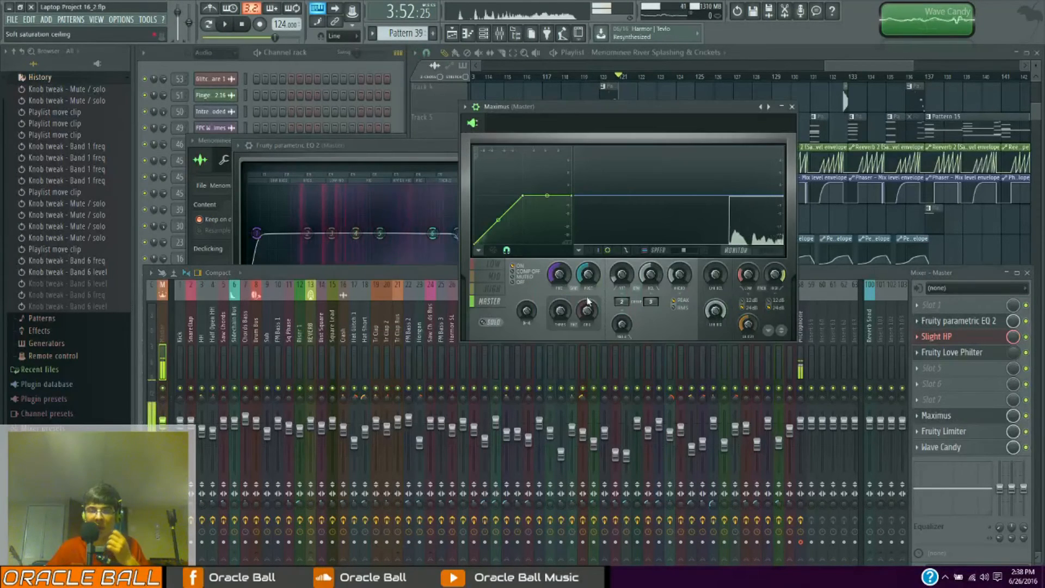
pyautogui.click(501, 292)
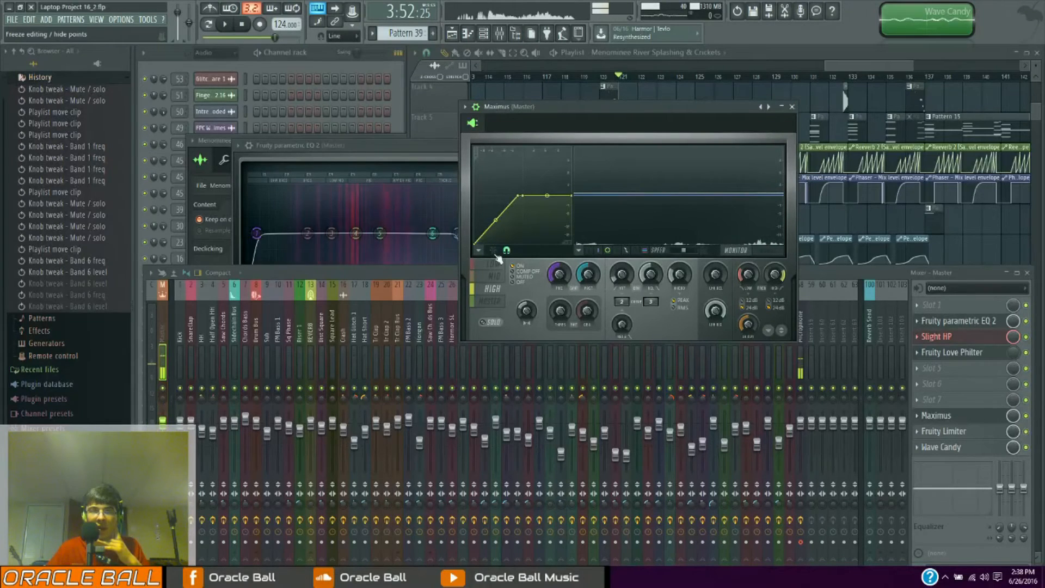
pyautogui.click(493, 274)
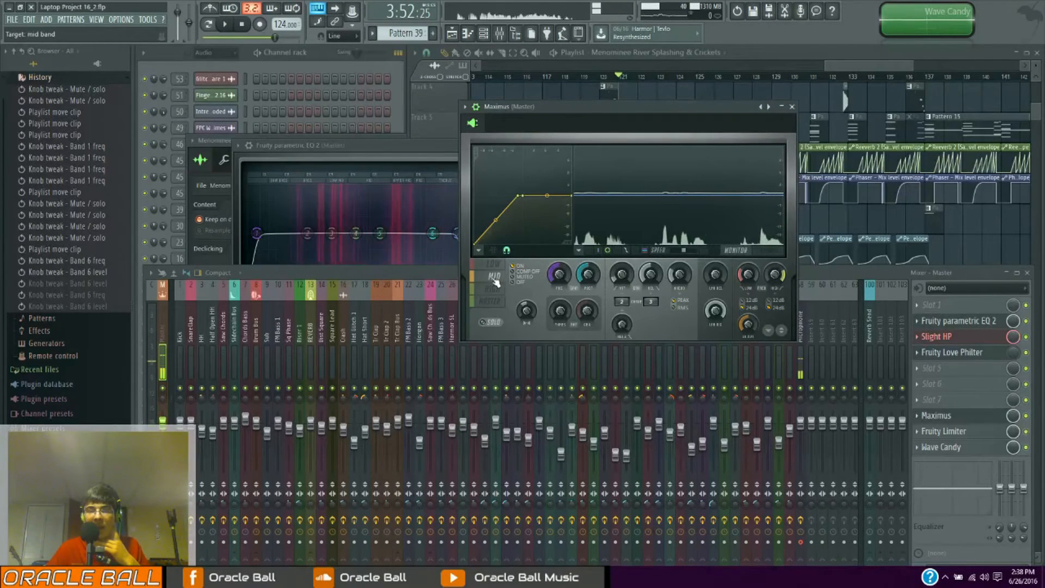
pyautogui.click(492, 265)
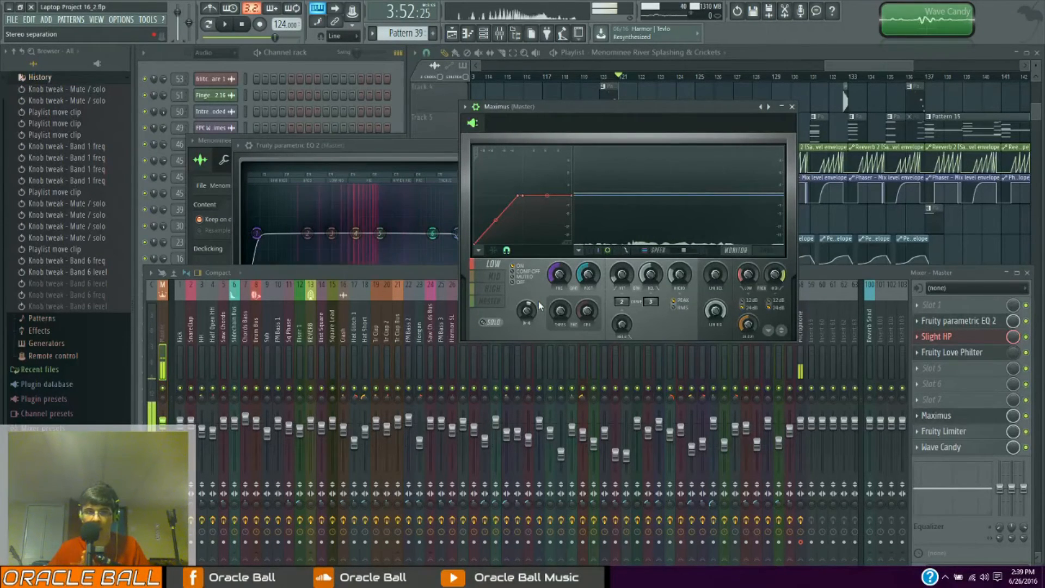
pyautogui.click(497, 278)
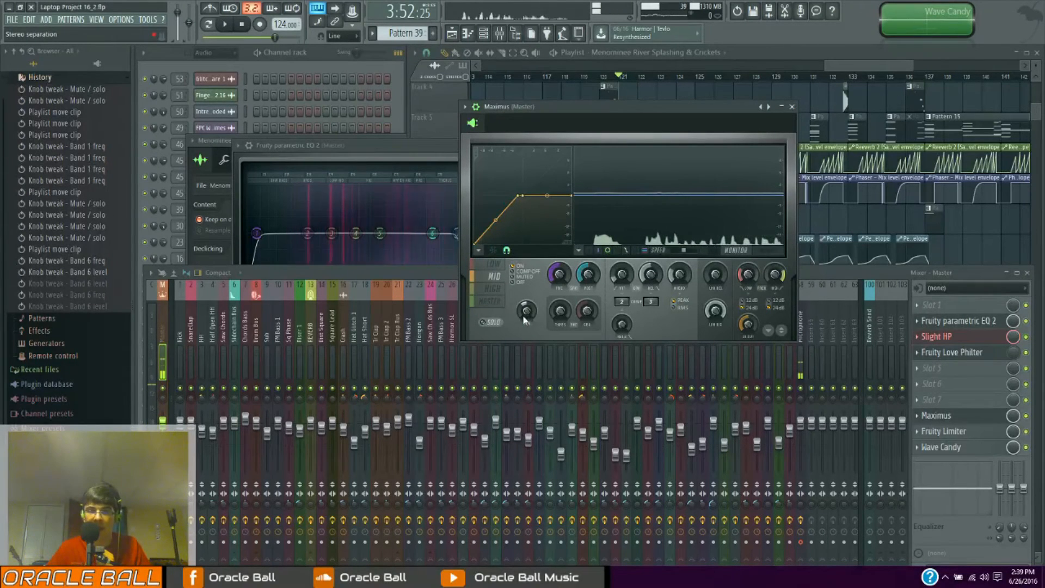
pyautogui.click(502, 289)
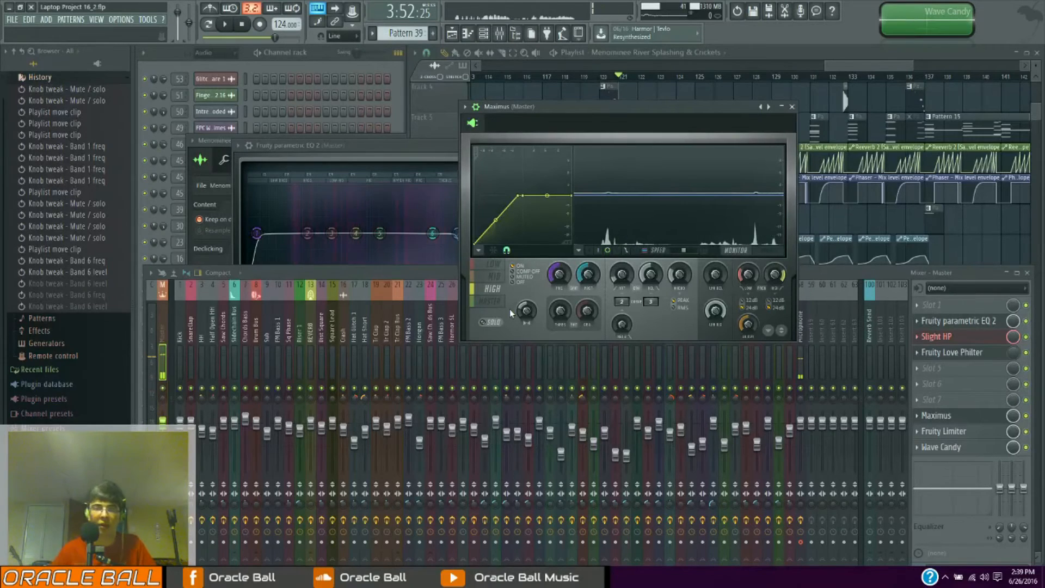
pyautogui.click(501, 305)
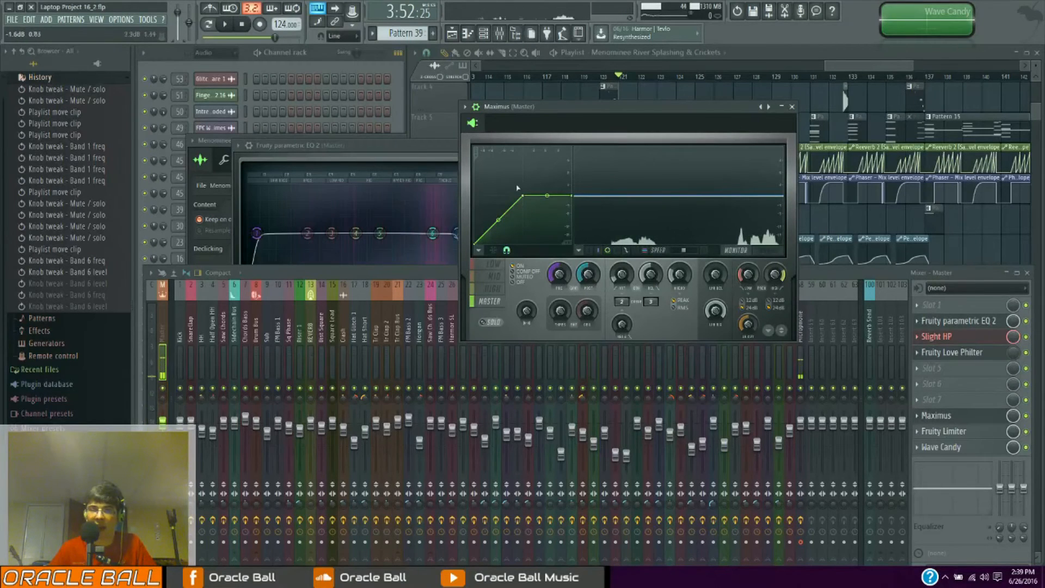
# Step: Open the Master track's Fruity Limiter and place its window beside Maximus to compare both
pyautogui.click(949, 435)
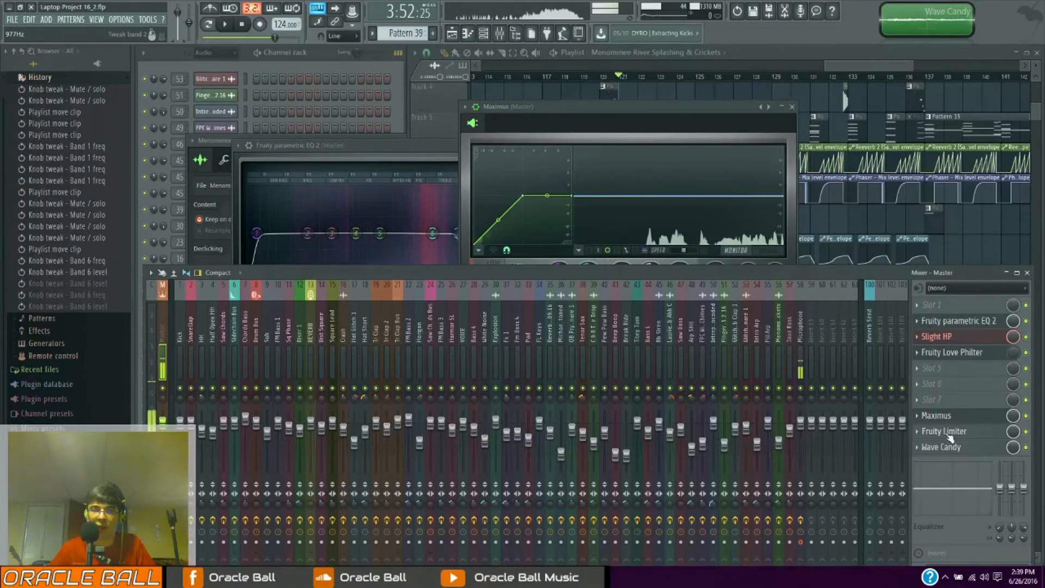
pyautogui.click(949, 433)
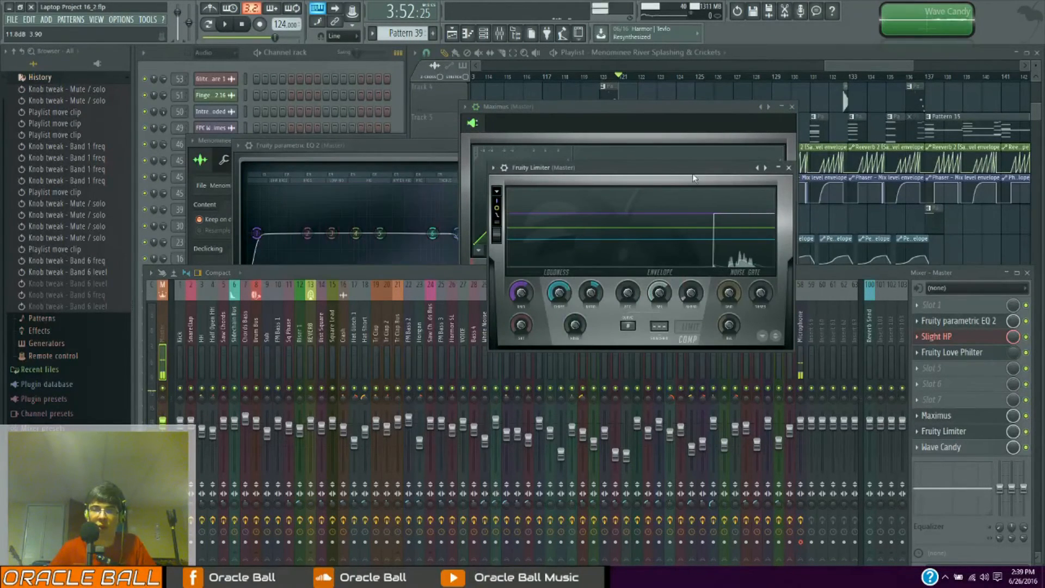
pyautogui.moveTo(693, 177); pyautogui.dragTo(762, 268)
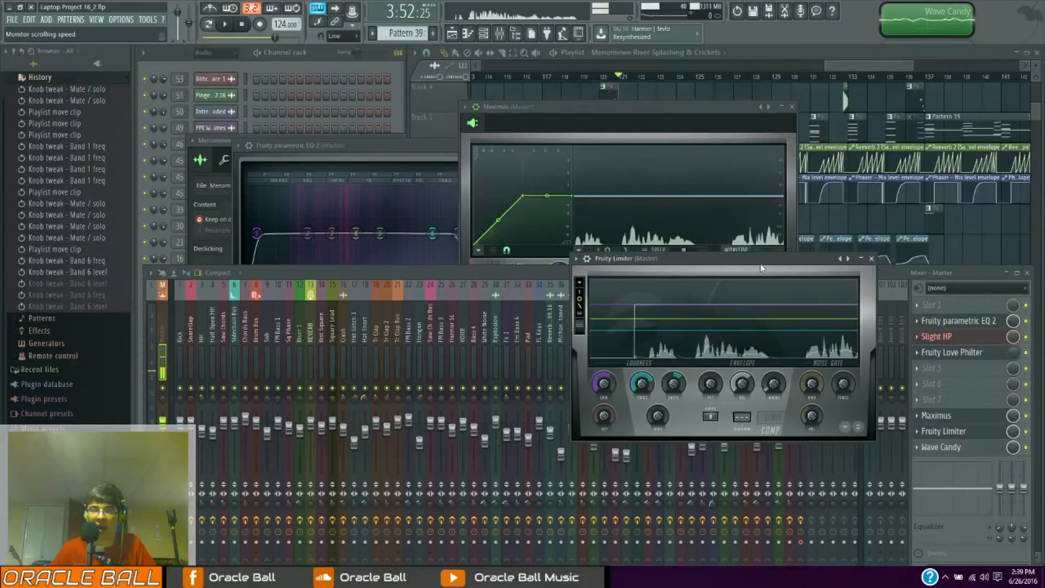
pyautogui.click(573, 114)
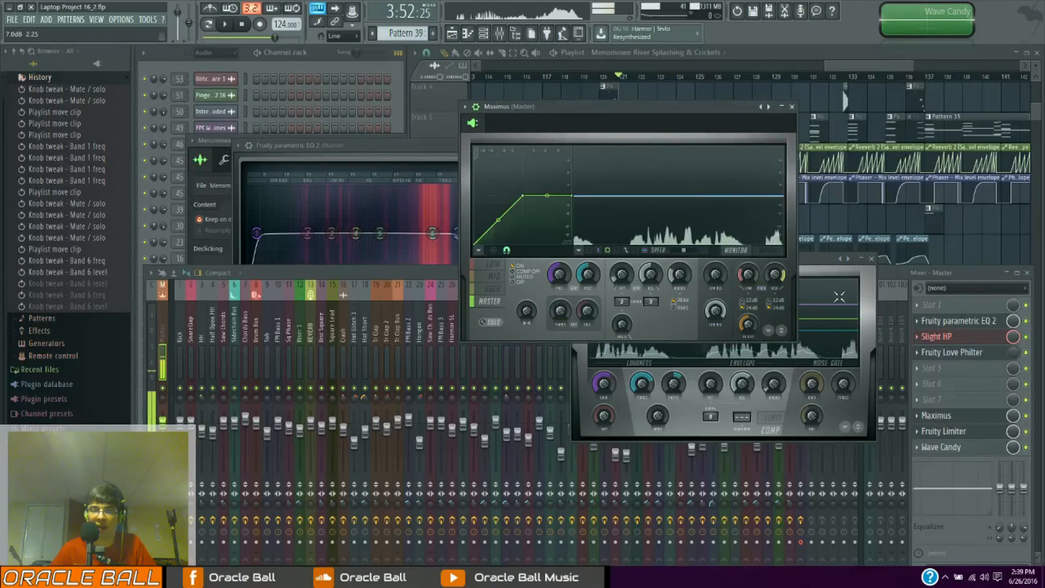
pyautogui.click(861, 259)
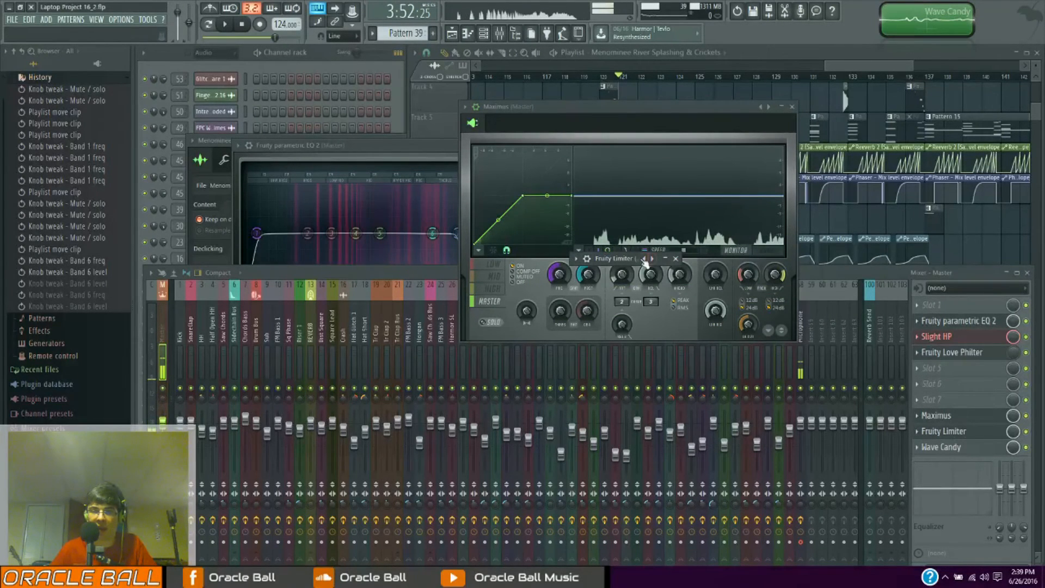
pyautogui.click(665, 259)
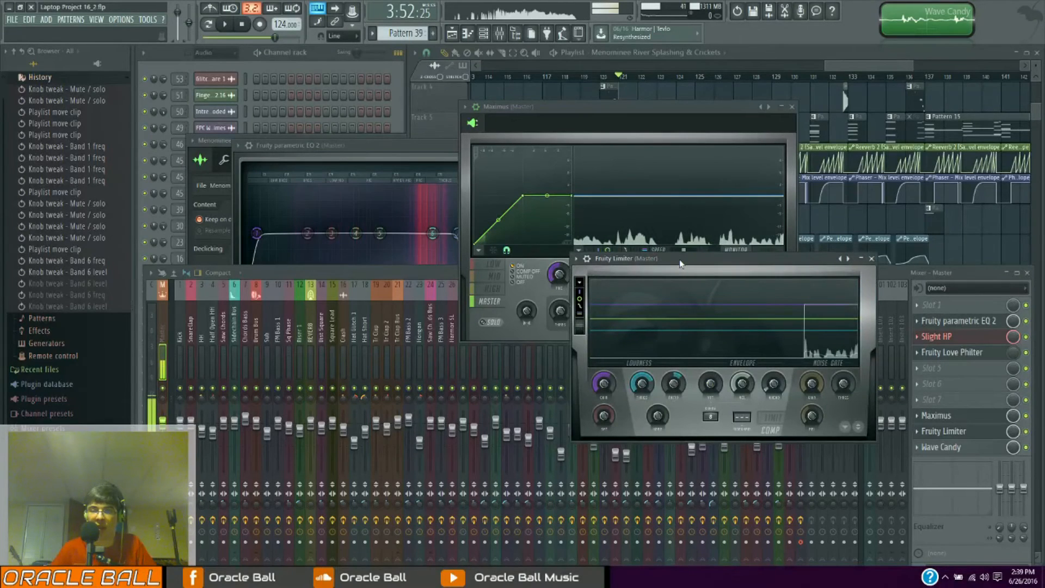
pyautogui.moveTo(681, 260); pyautogui.dragTo(627, 250)
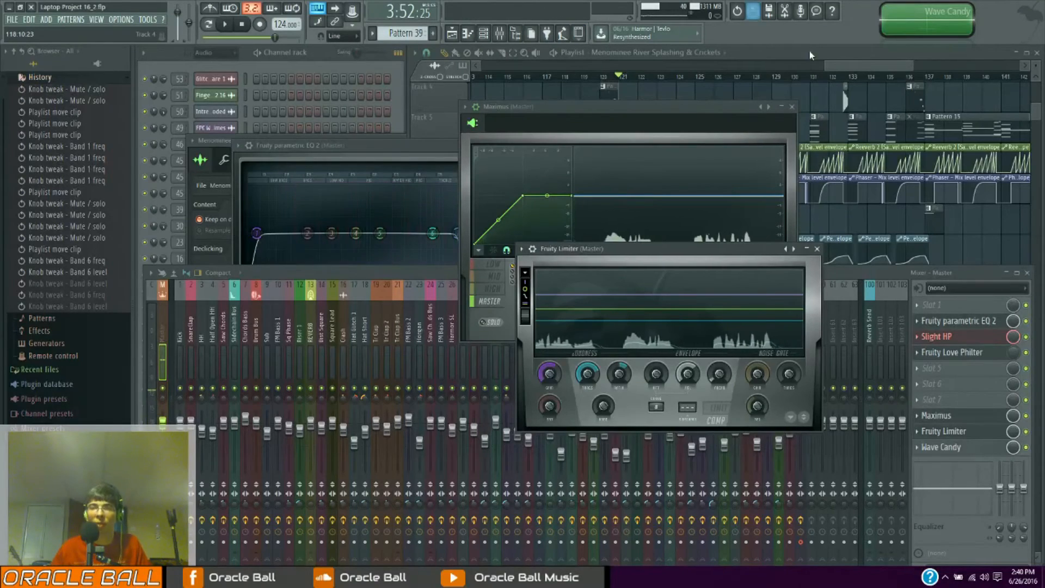
pyautogui.moveTo(855, 69); pyautogui.dragTo(848, 68)
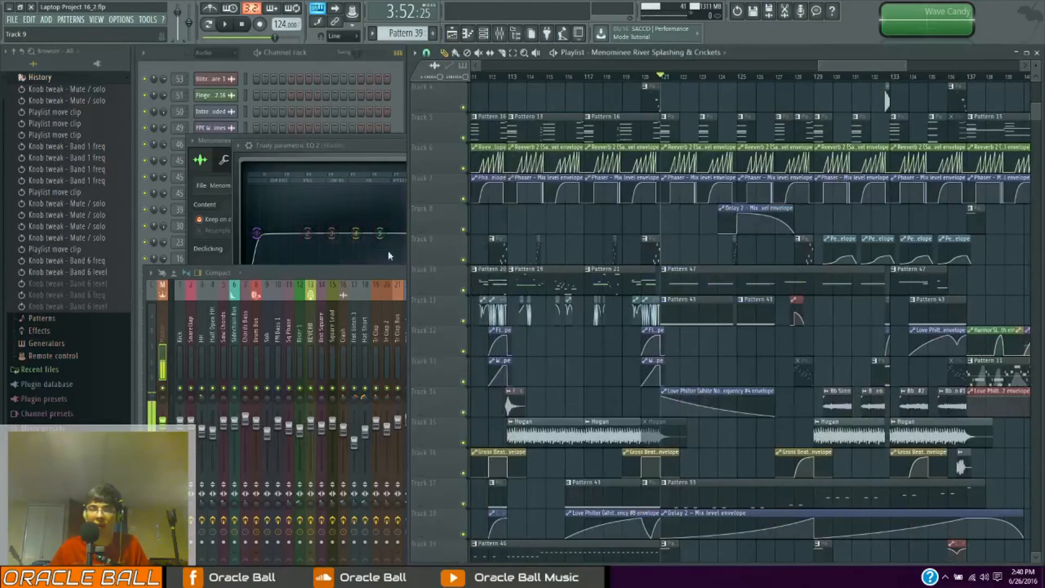
pyautogui.click(366, 270)
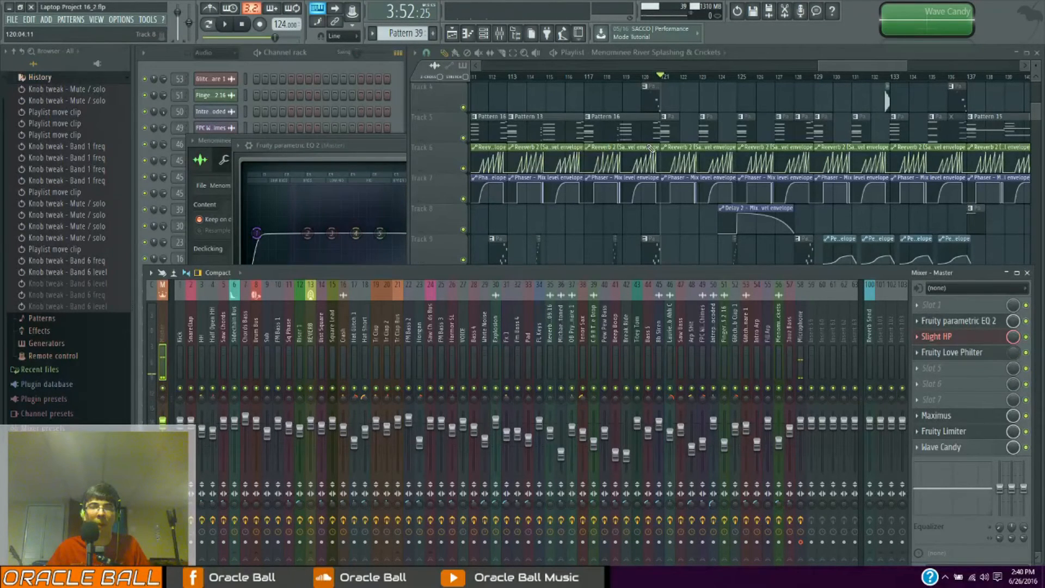
pyautogui.moveTo(831, 66); pyautogui.dragTo(845, 67)
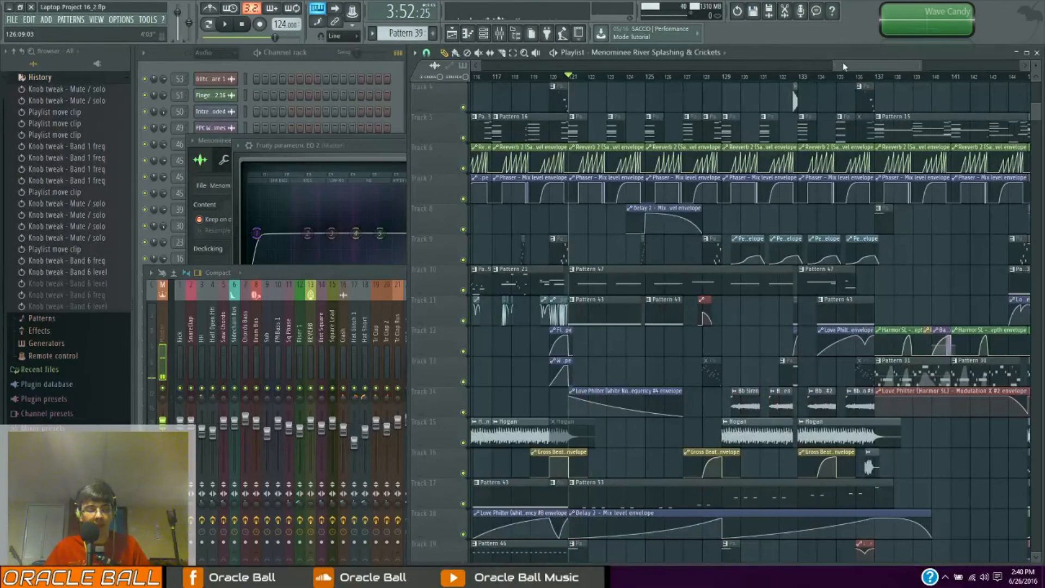